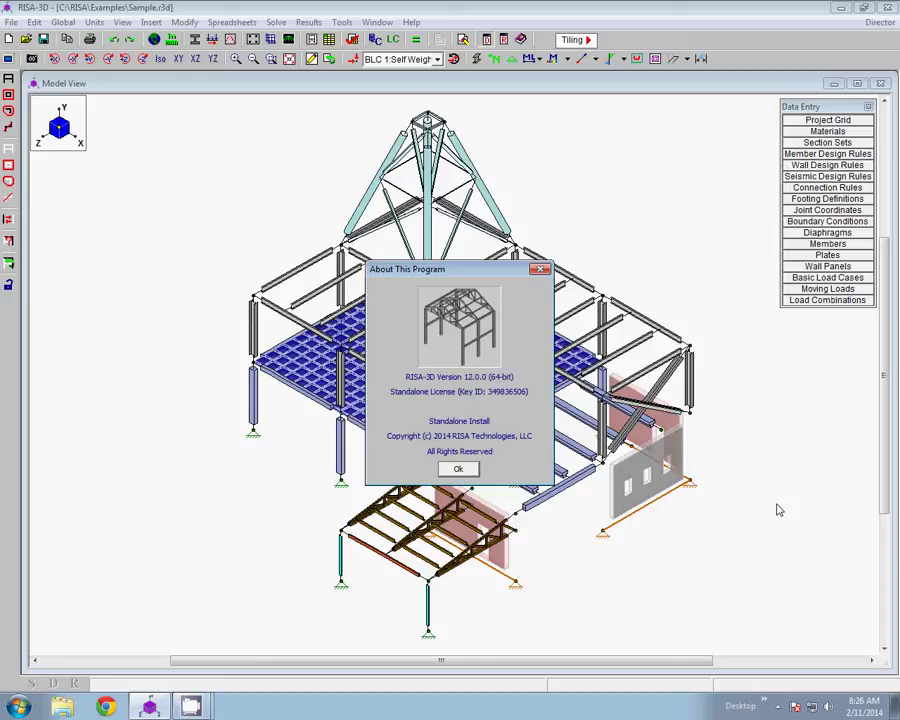
Step: Dismiss the program information and review the graphics and report printing preferences, including the report color option
click(460, 470)
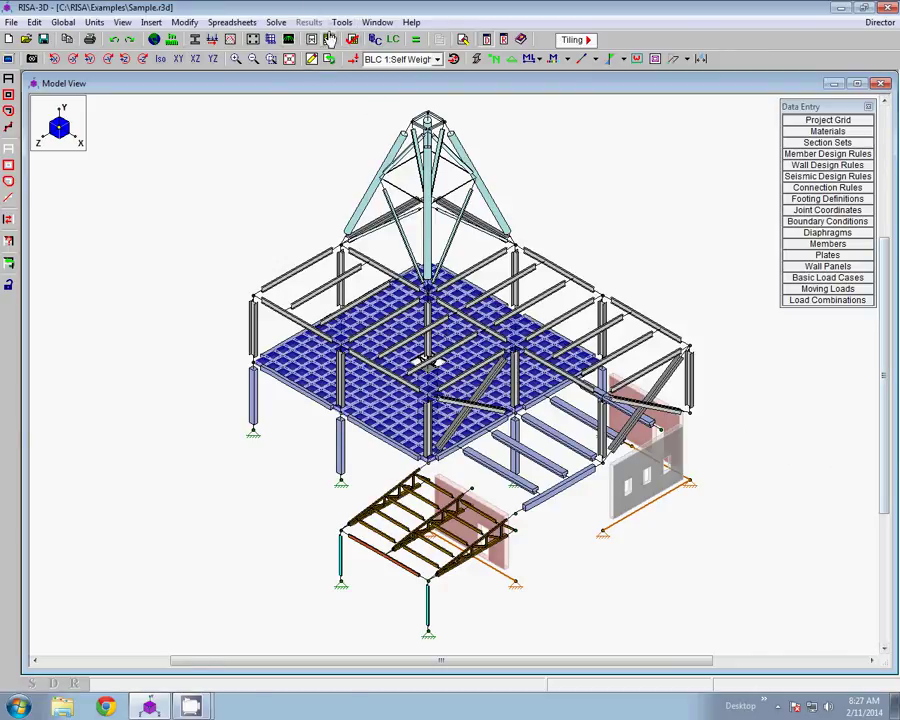
click(341, 23)
click(404, 175)
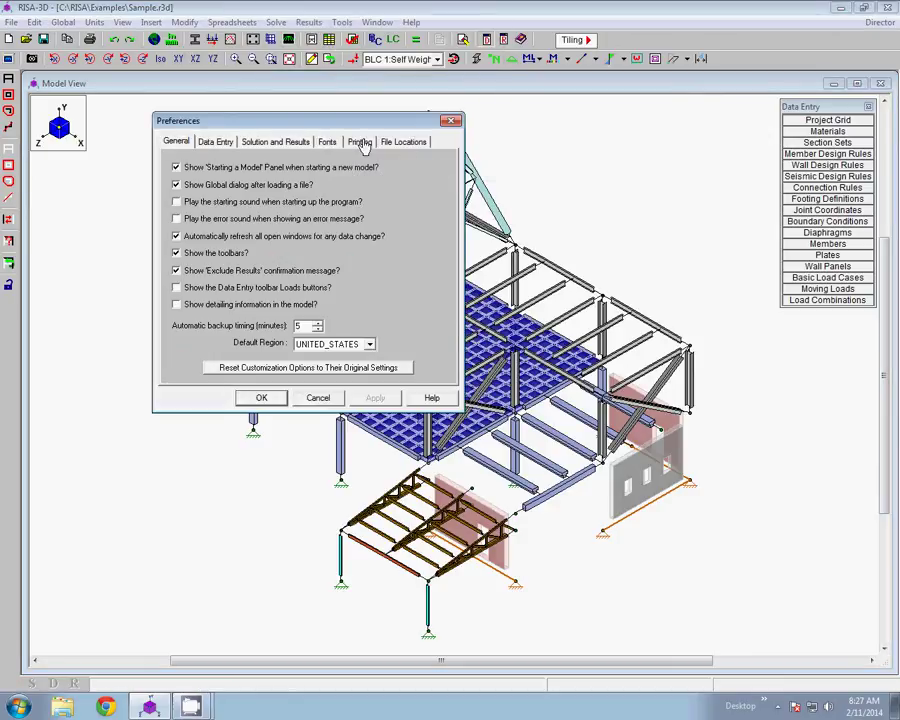
click(361, 143)
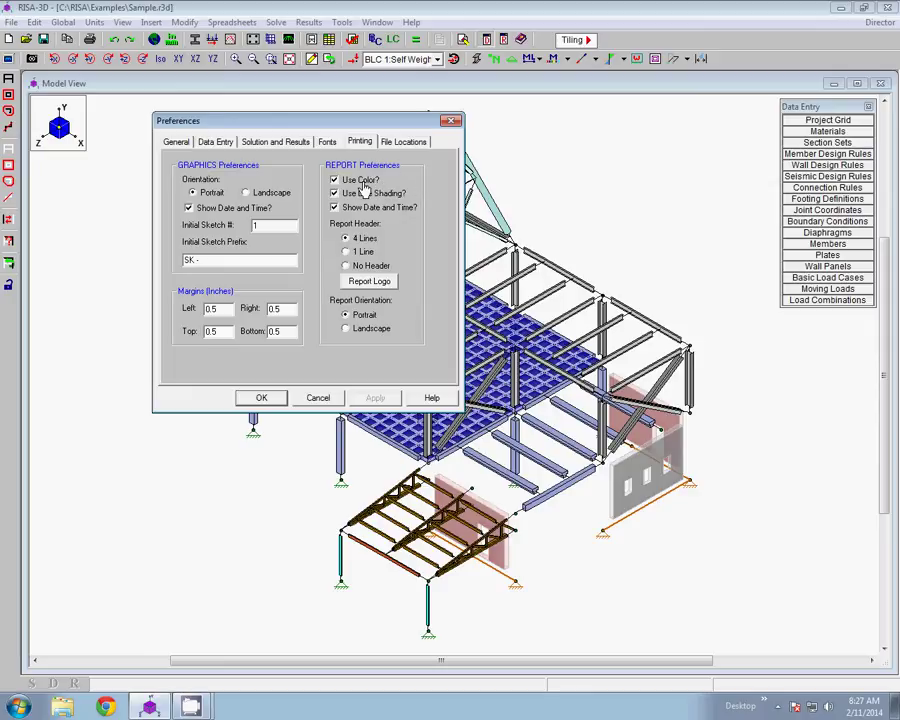
click(352, 181)
click(352, 181)
click(266, 400)
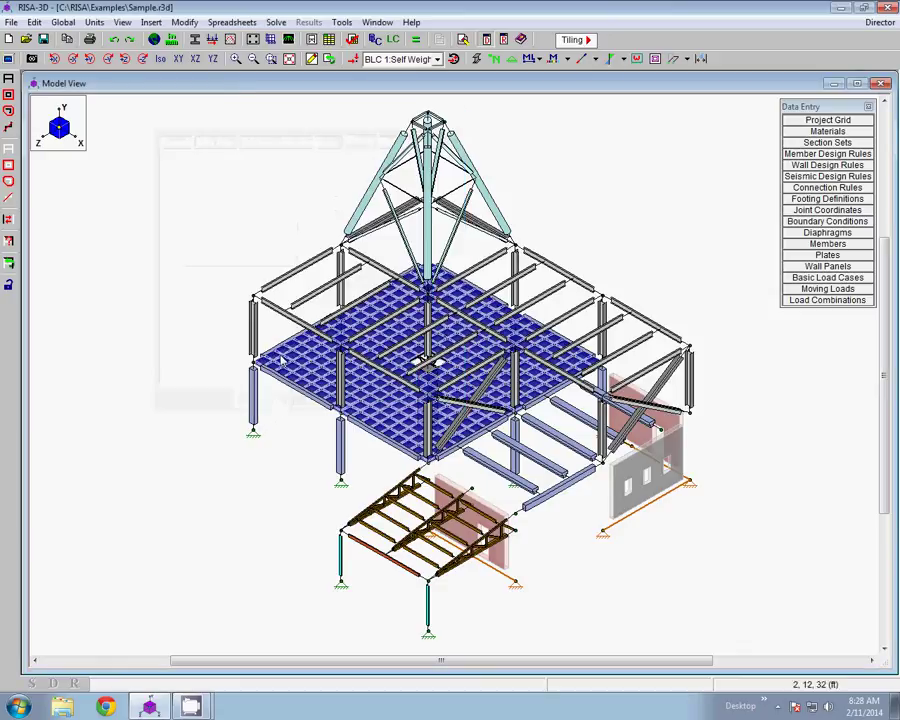
Step: Enter the designer's initials and job number 1234 in the model description of the global parameters
click(155, 39)
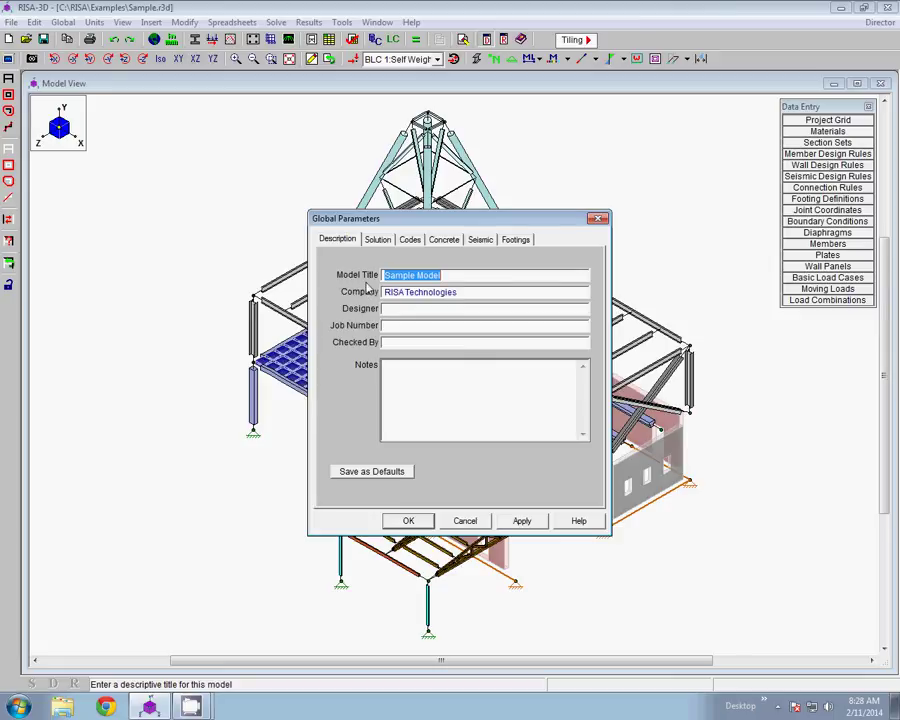
click(397, 309)
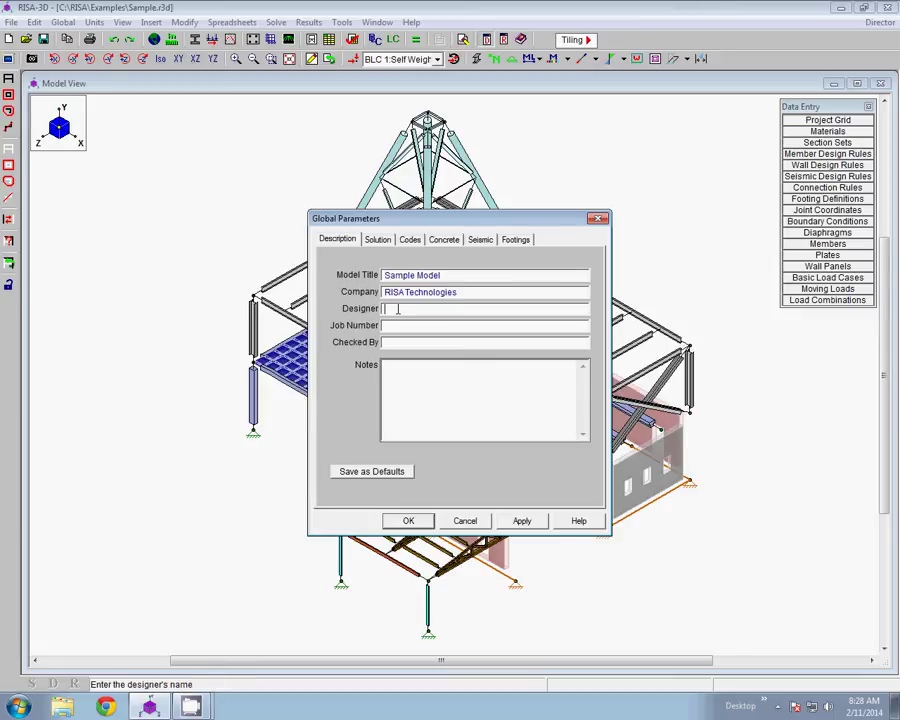
click(407, 326)
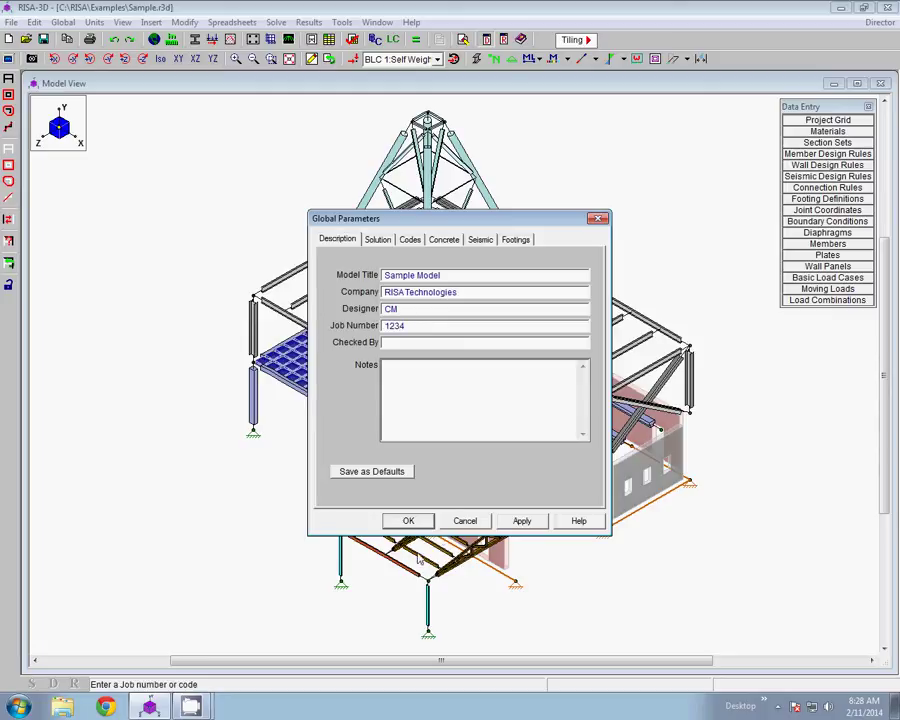
click(422, 522)
Step: Choose the 4 Lines report header in the printing preferences after trying the 1 Line option
click(341, 22)
click(374, 173)
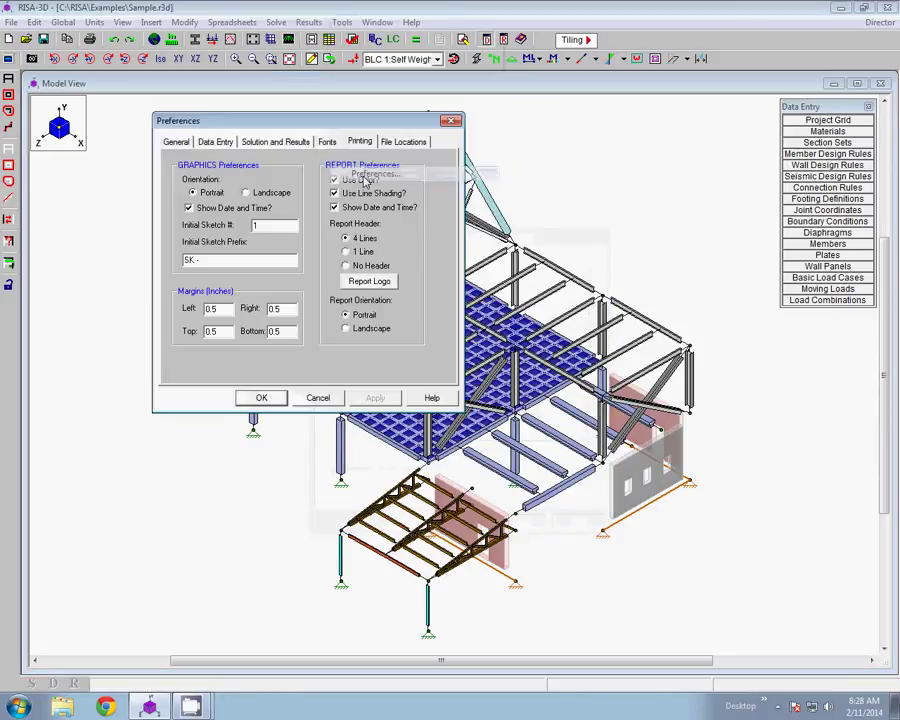
click(350, 252)
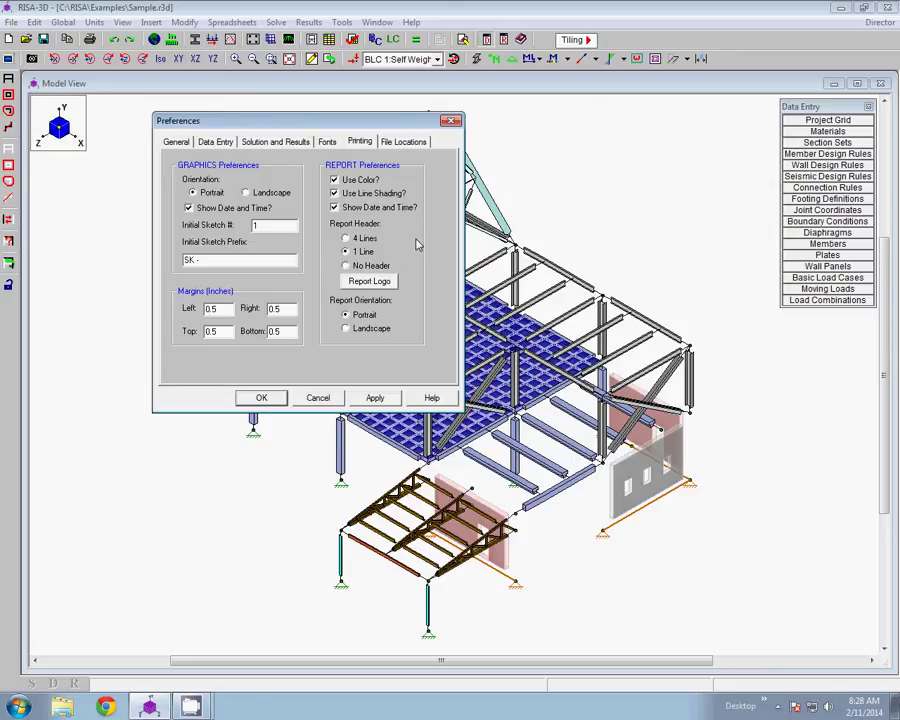
click(368, 238)
Step: Set the report logo to the custom image company_logo.jpg from the Desktop and accept the preferences
click(391, 287)
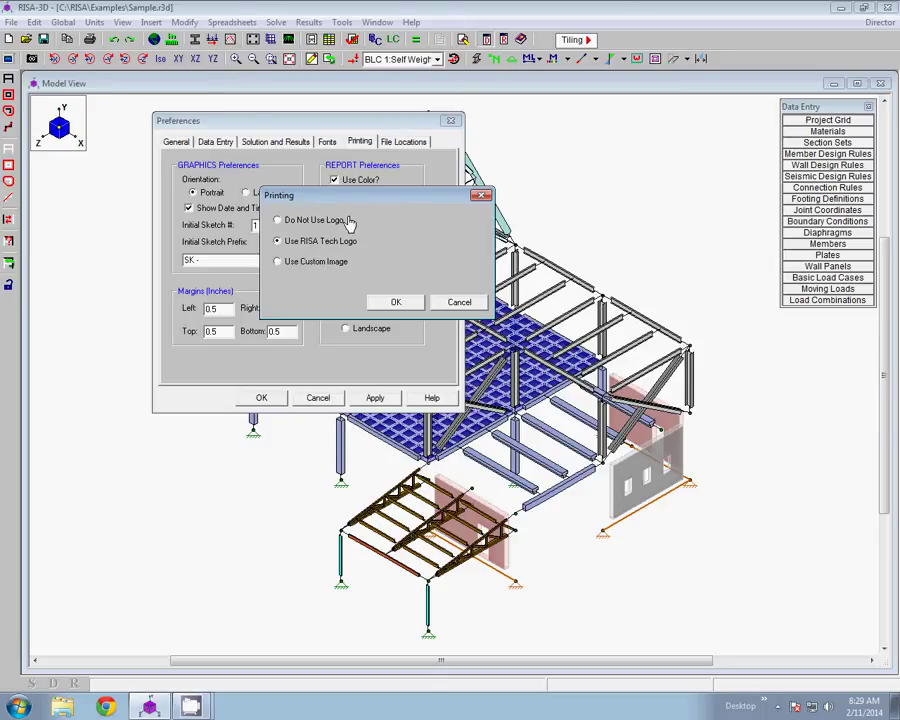
click(292, 263)
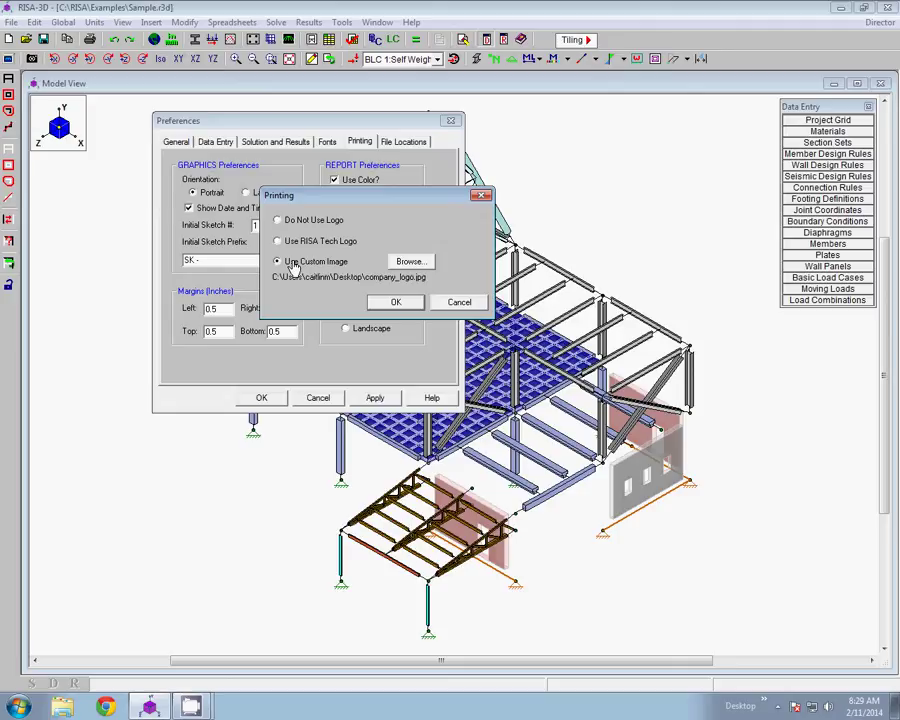
click(404, 262)
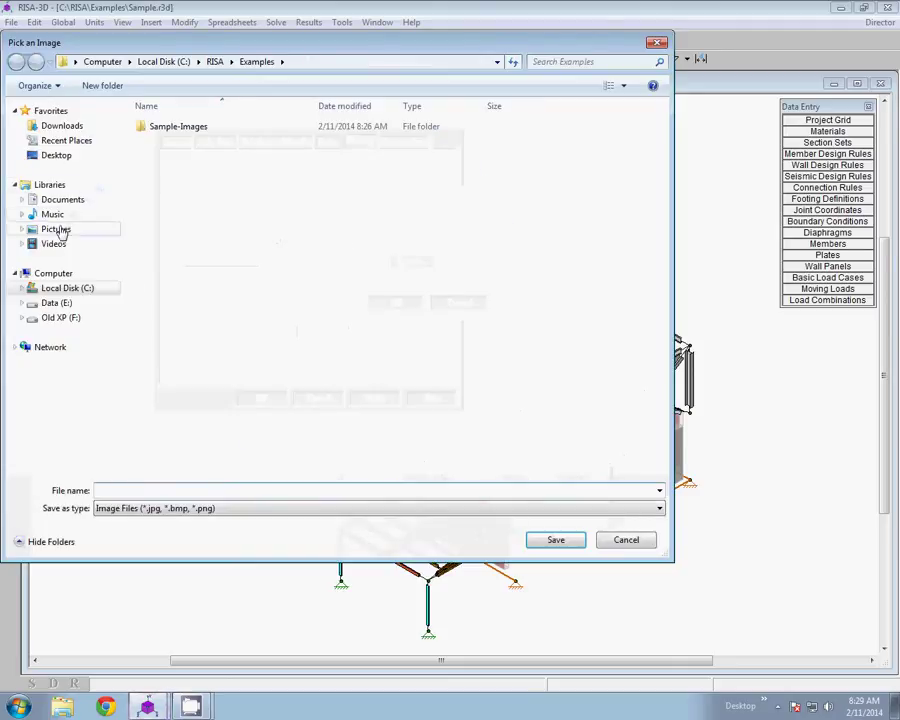
click(56, 155)
click(184, 274)
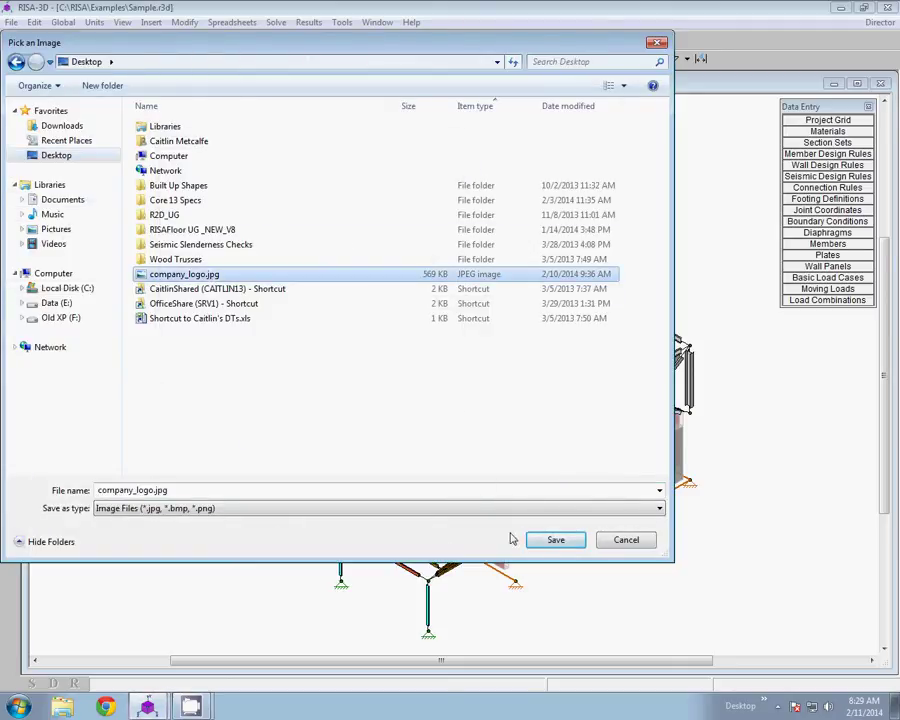
click(540, 546)
click(394, 300)
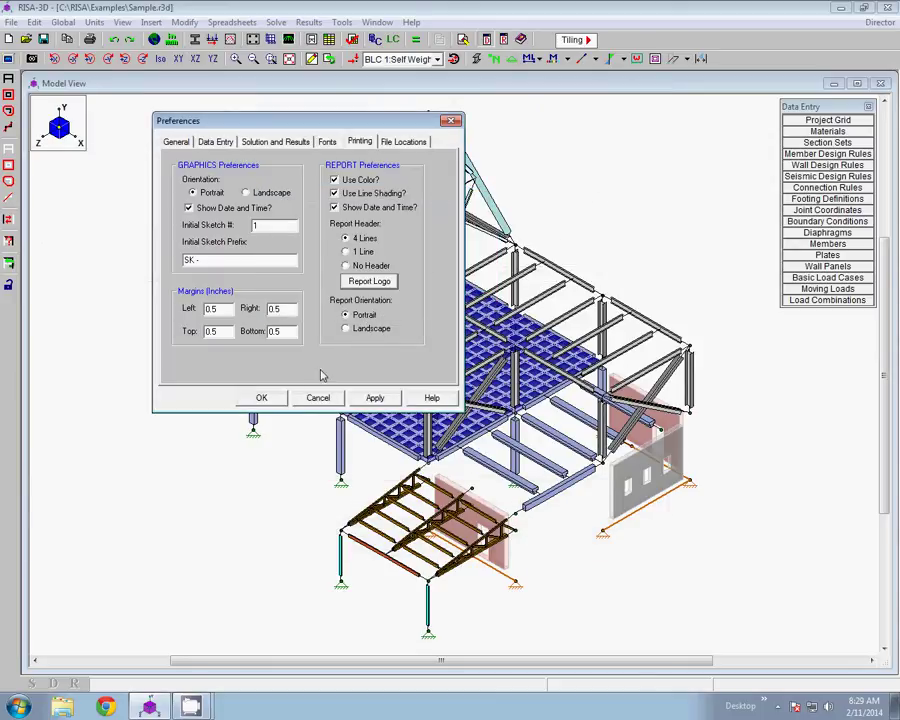
click(270, 400)
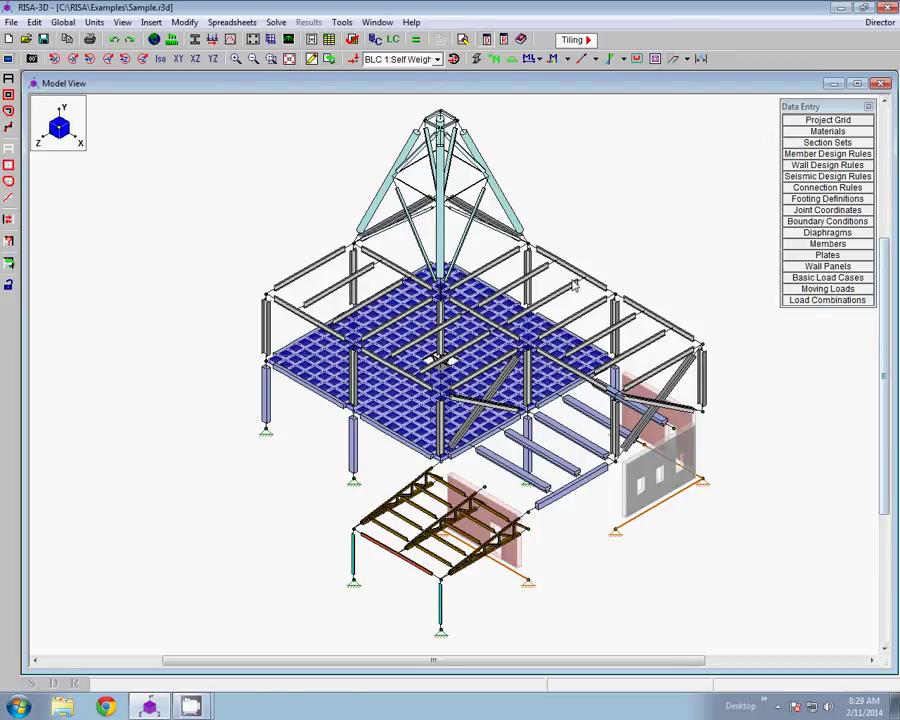
Step: Retrieve the saved Concrete selection state so only the concrete elements are selected
click(9, 264)
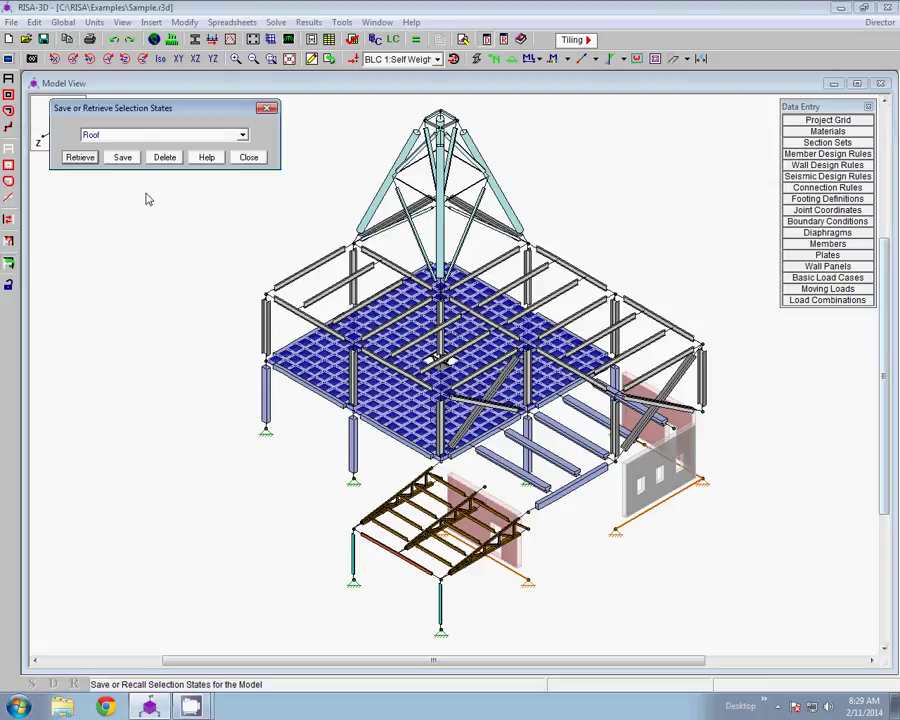
click(146, 135)
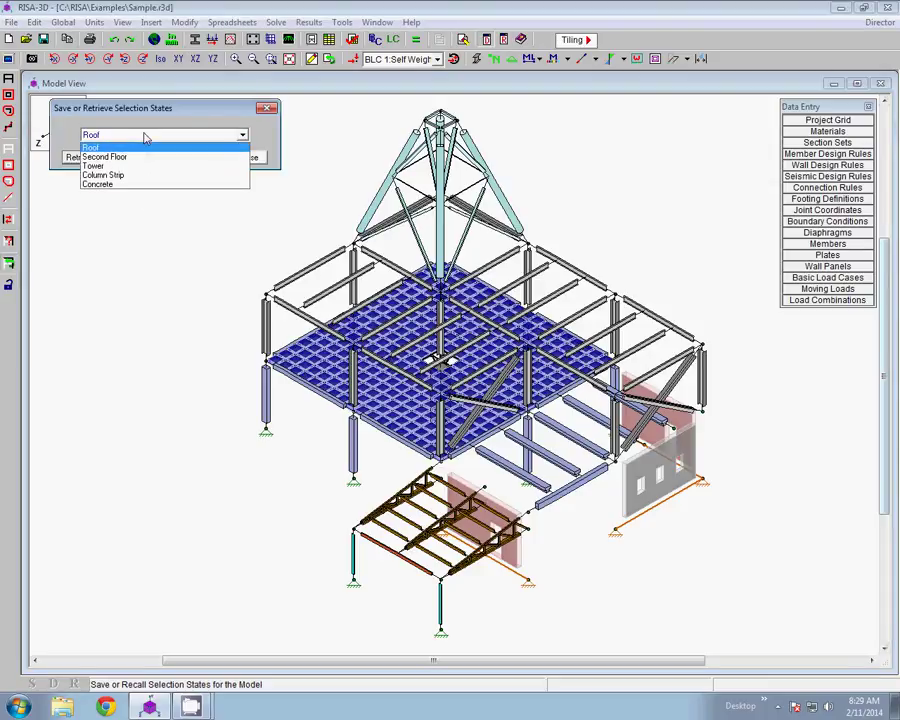
click(137, 186)
click(86, 158)
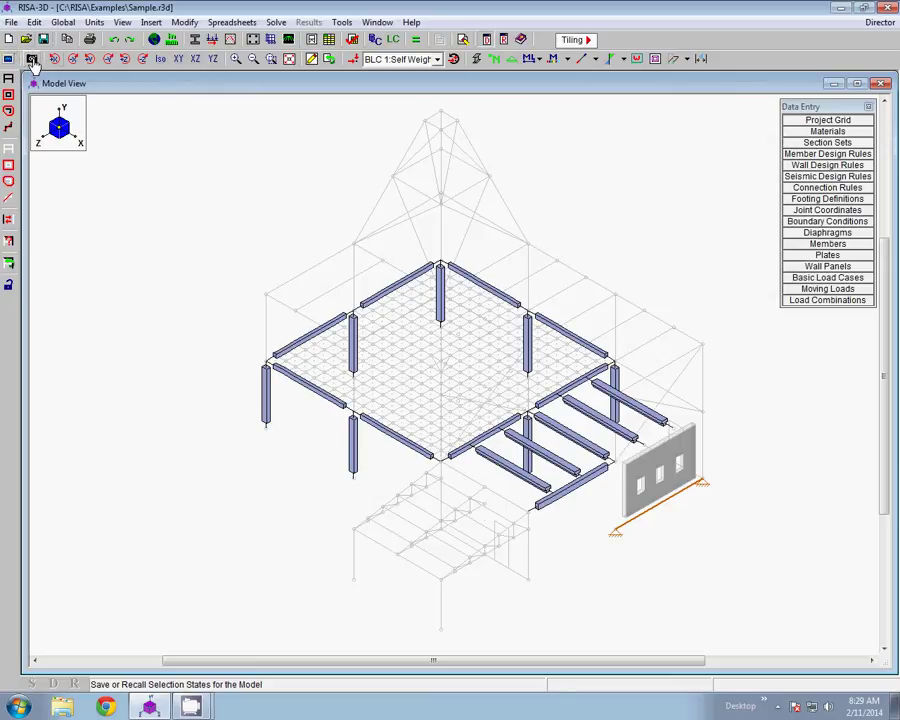
Step: Save the model view as the PNG image 3D_Model View 01.png in Sample-Images, with a title bar comment describing the concrete model view
click(32, 59)
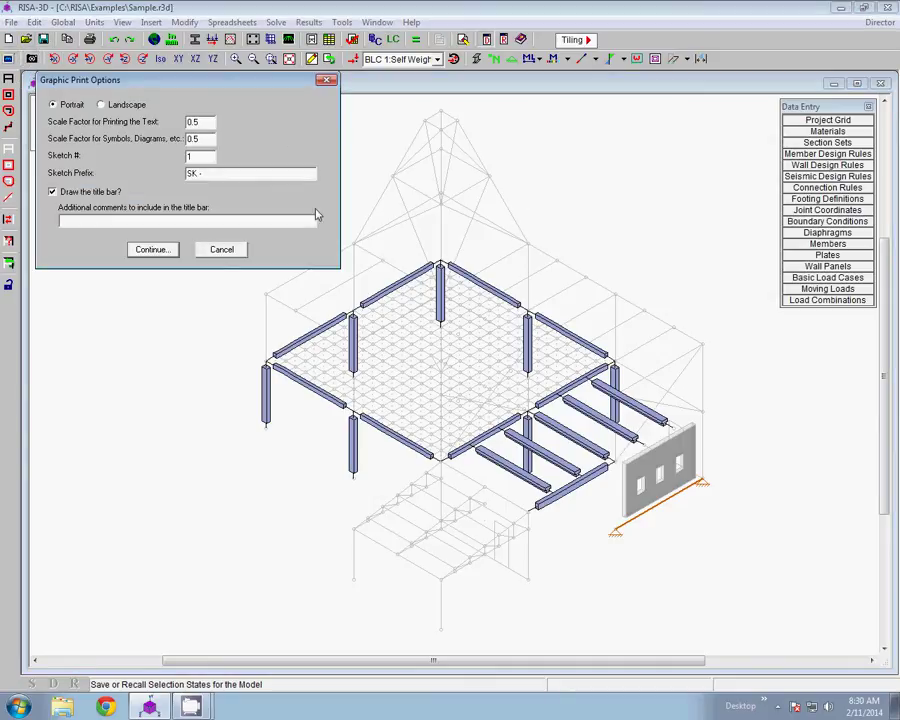
drag(200, 85, 264, 196)
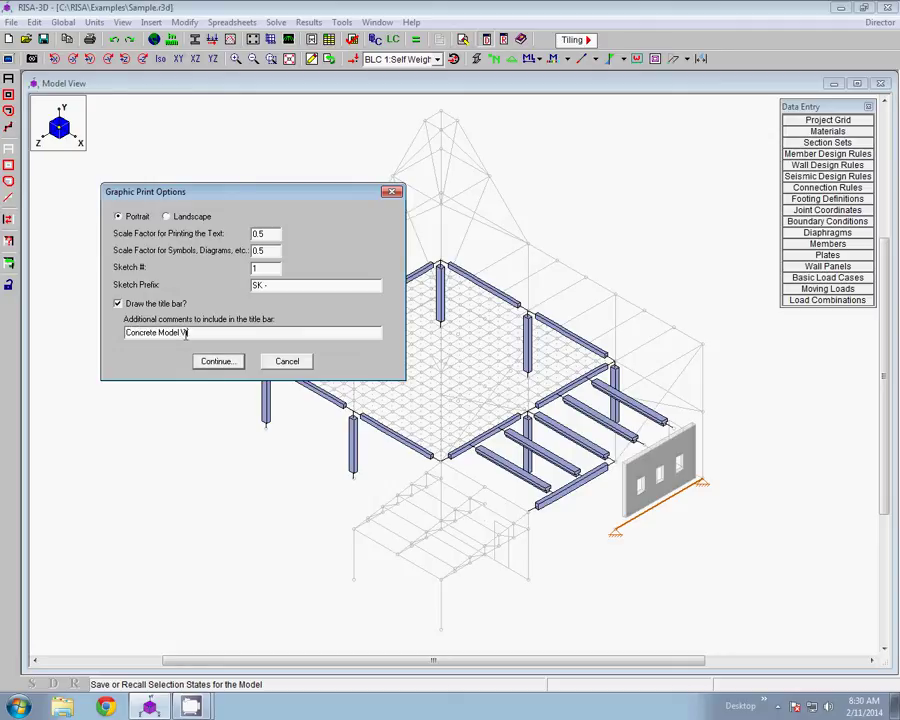
click(231, 363)
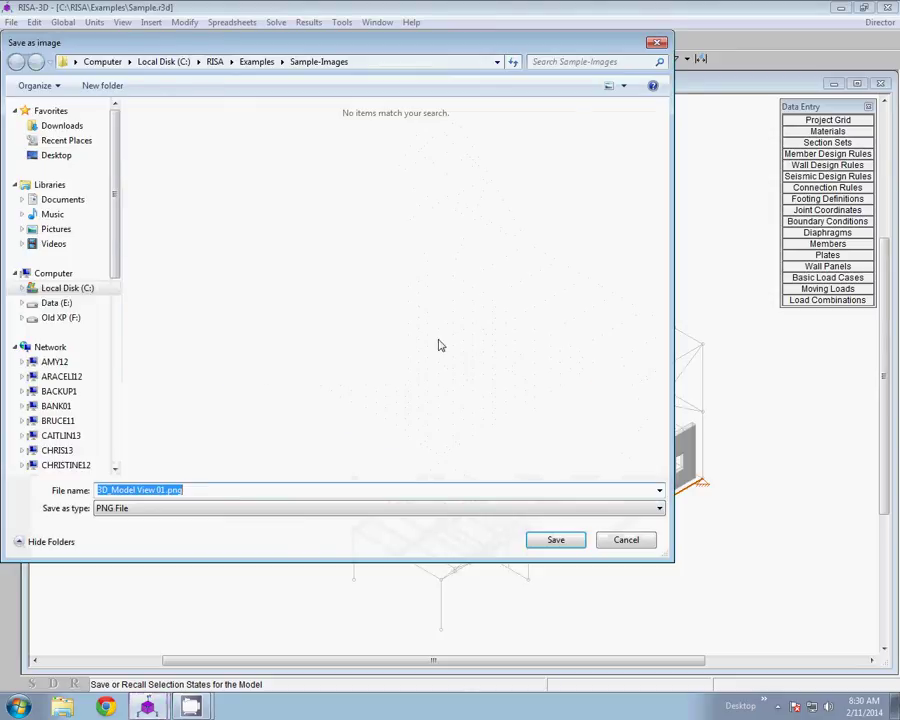
click(186, 508)
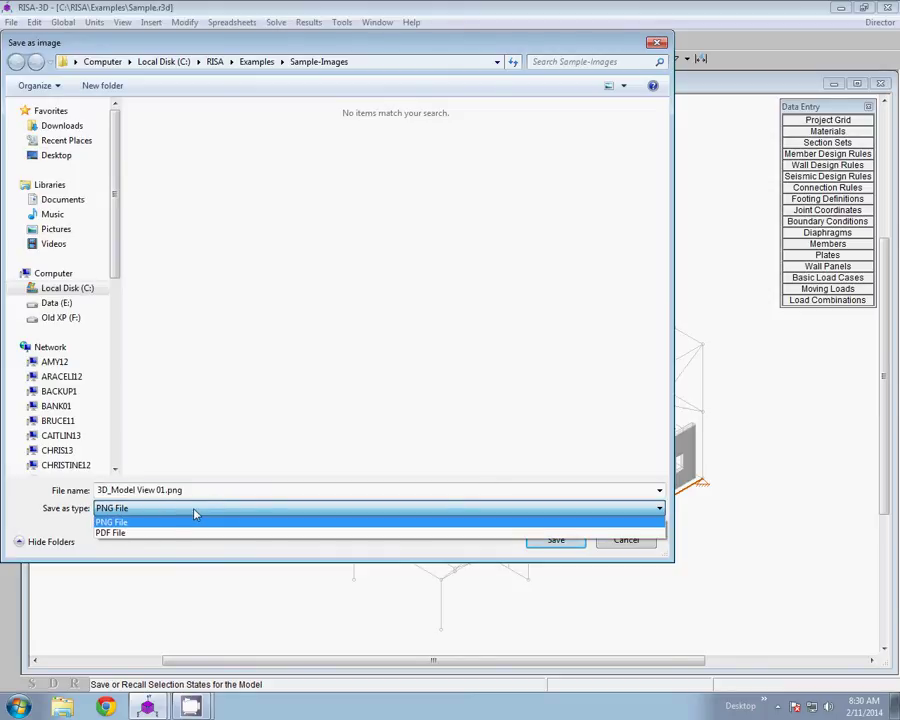
click(188, 510)
click(220, 491)
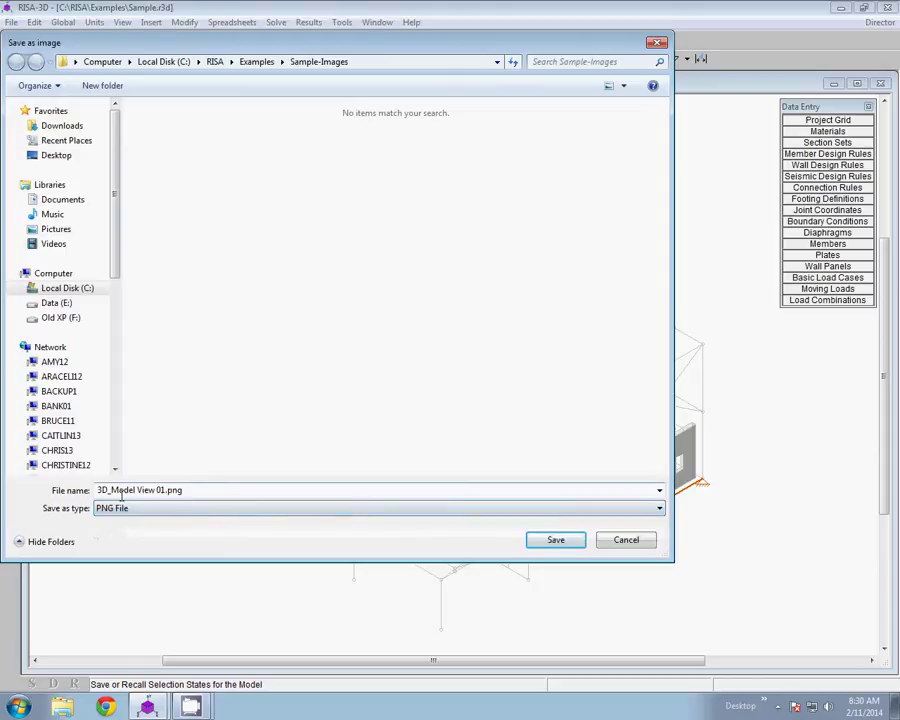
click(555, 541)
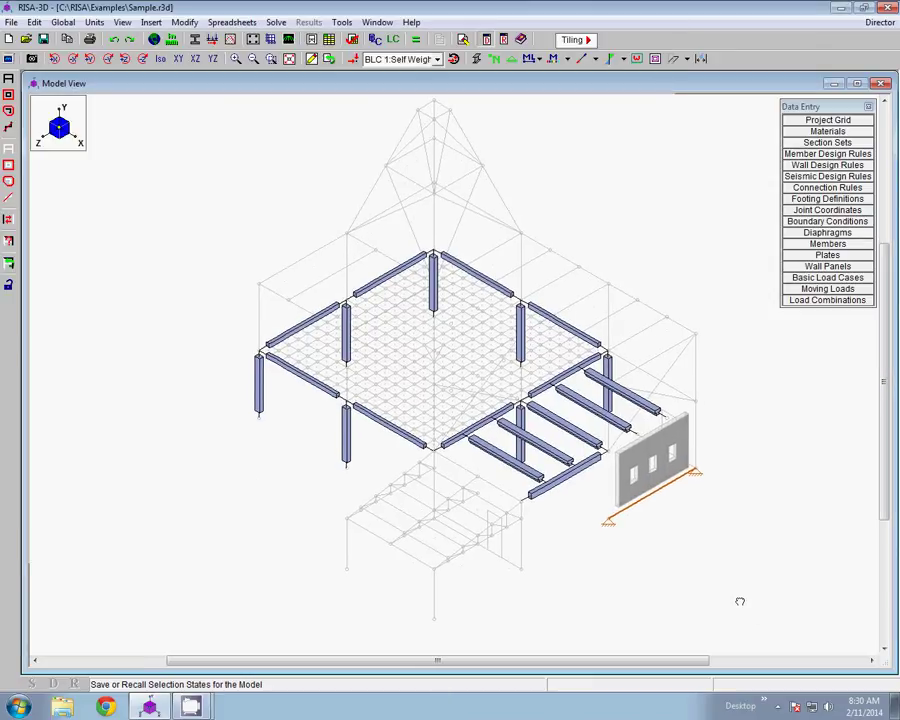
Step: Switch the model from rendered to wireframe display and show the member labels
click(479, 60)
click(530, 60)
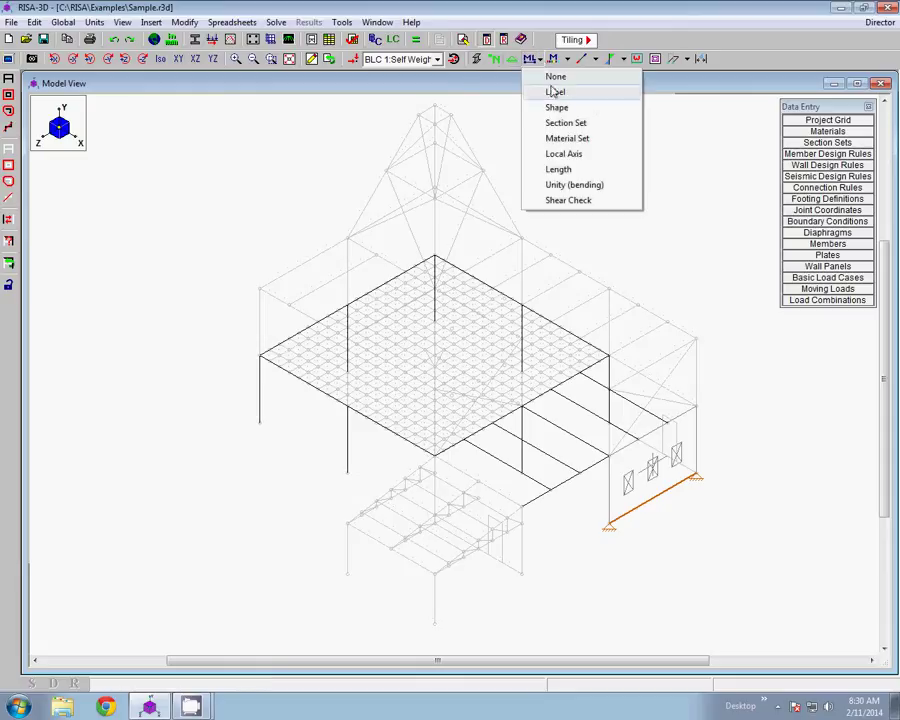
click(556, 93)
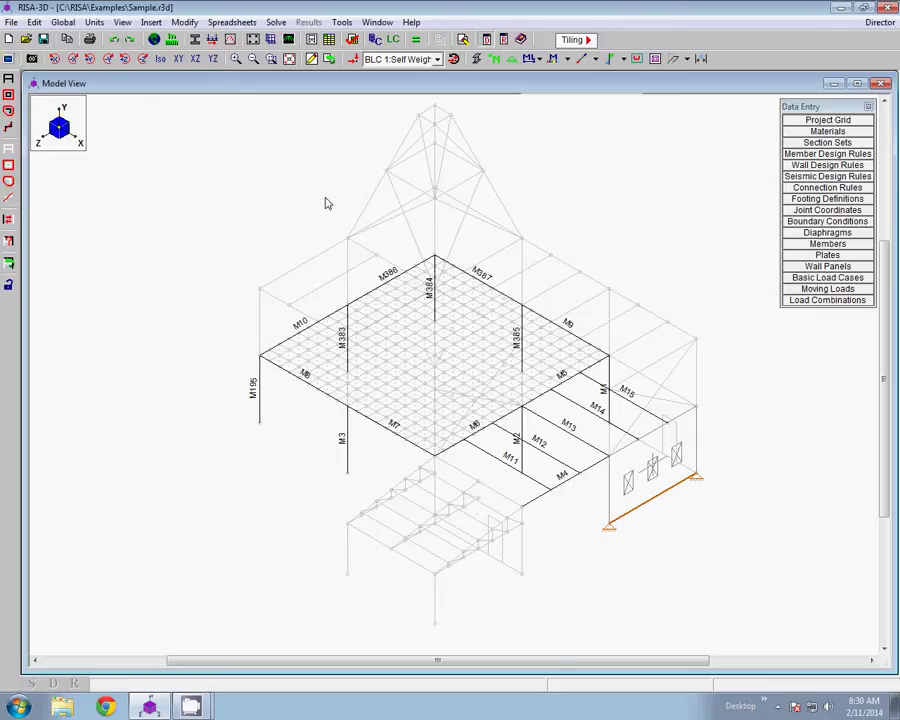
Step: Save the labelled view as the PNG image 3D_Model View 02.png with the title bar comment Member Labels
click(31, 58)
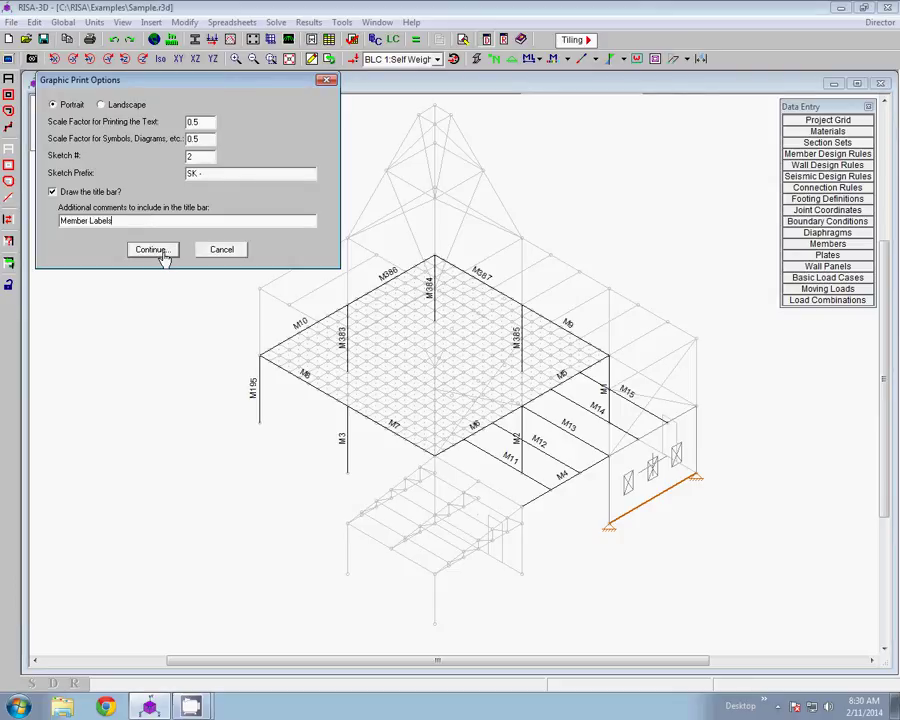
click(166, 252)
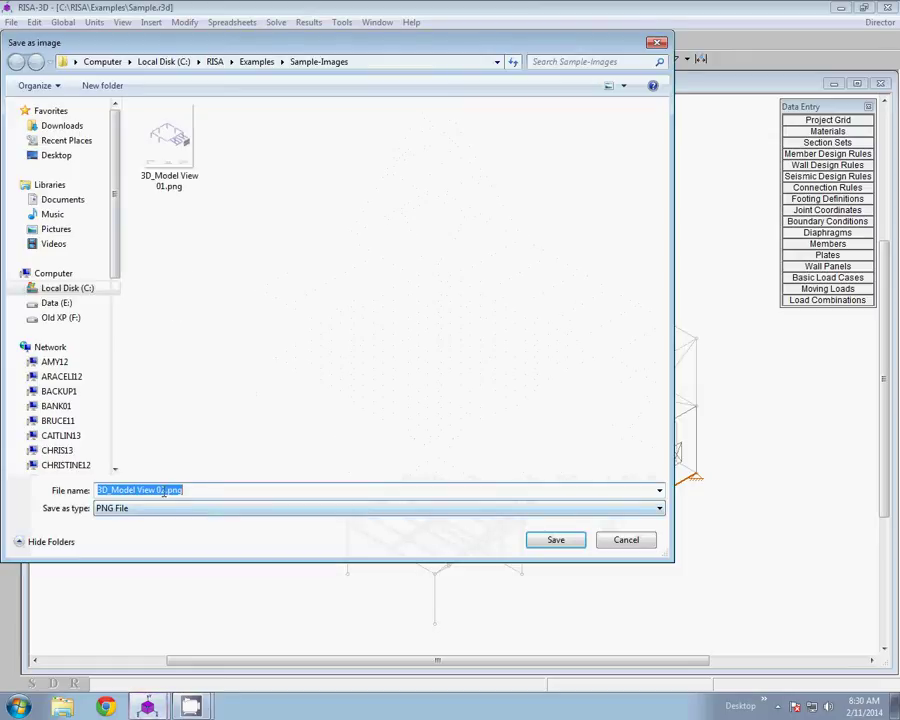
click(552, 540)
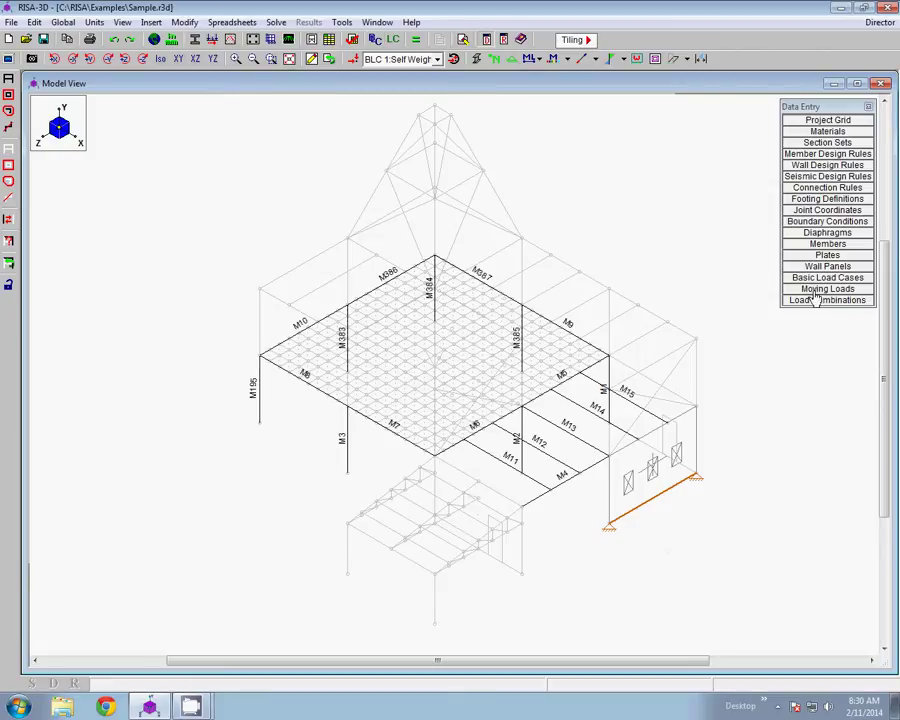
Step: Run a batch solution of the marked load combinations with an envelope, and close the warning log and joint reactions
click(276, 23)
click(401, 336)
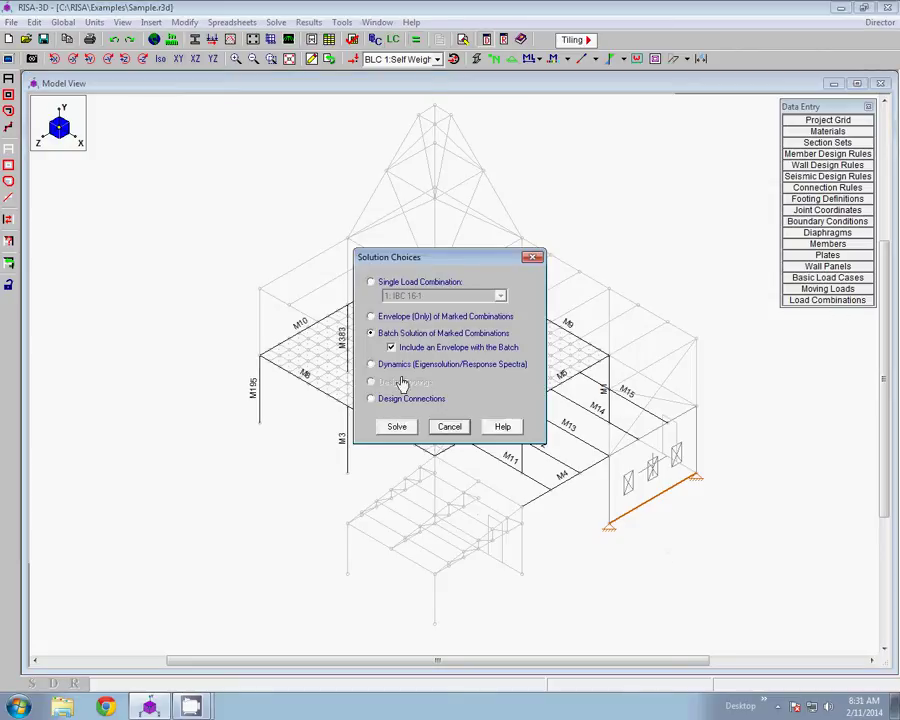
click(398, 426)
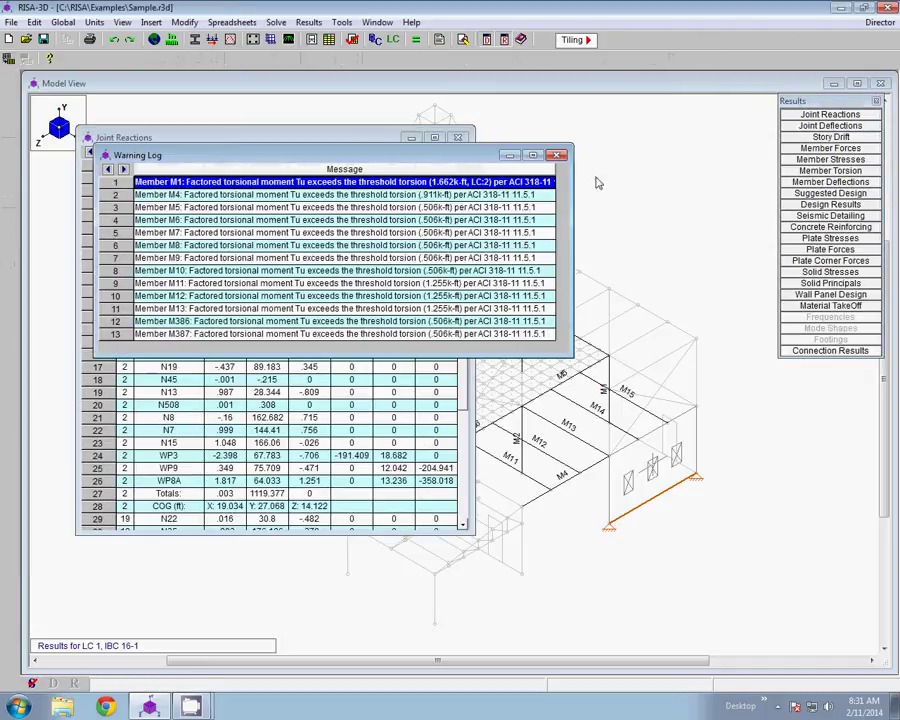
click(557, 155)
click(457, 137)
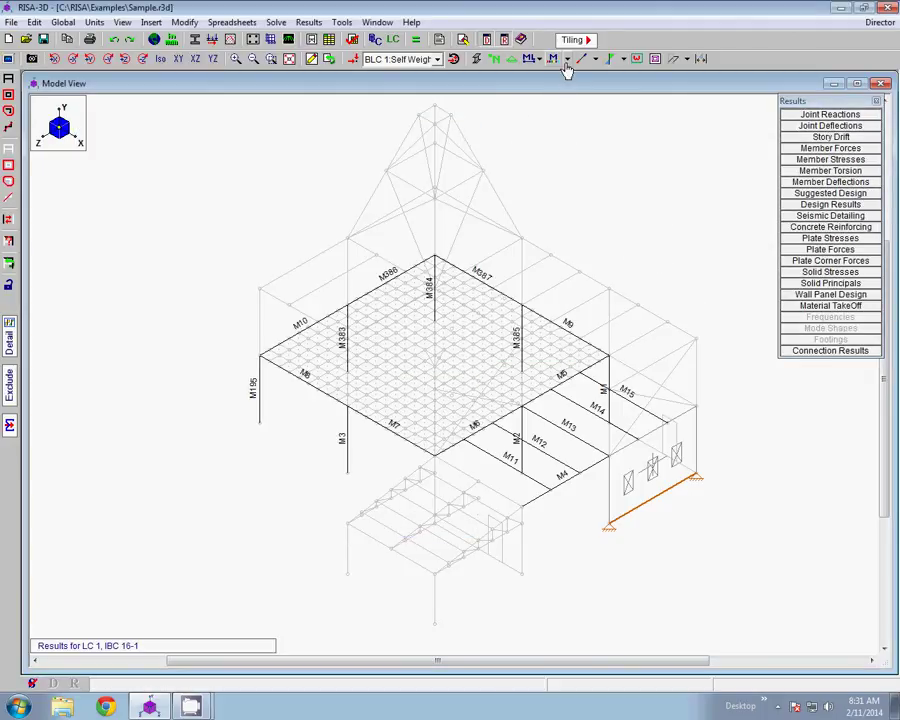
Step: Display the color-coded member code checks on the model and close the Data Entry and Results toolbars
click(567, 59)
click(590, 123)
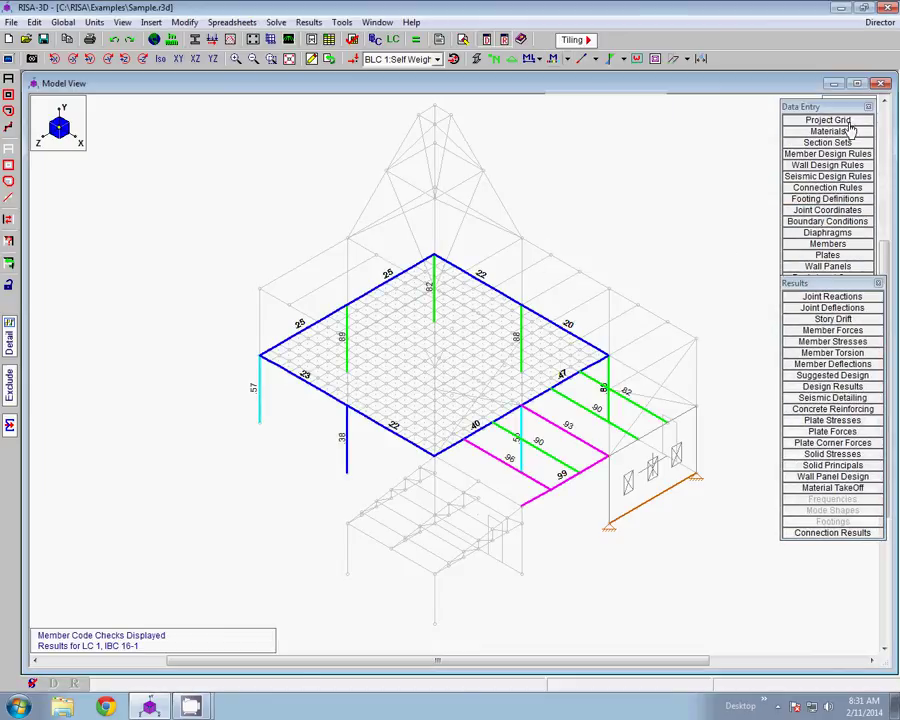
click(868, 107)
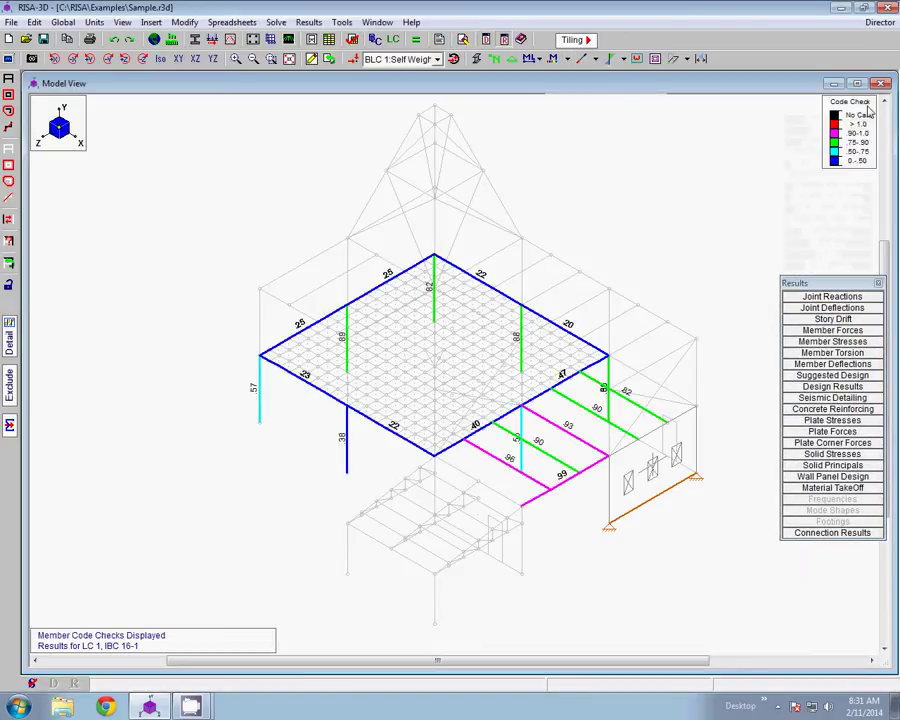
click(878, 284)
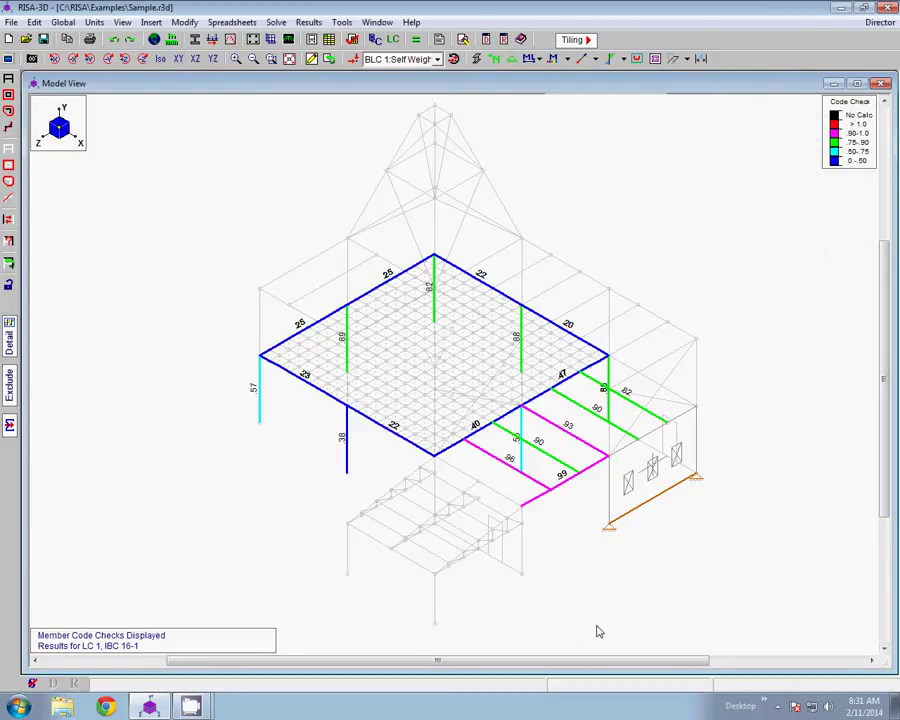
Step: Save the code check view as the PNG image 3D_Model View 03.png with the title bar comment Unity Check
click(31, 58)
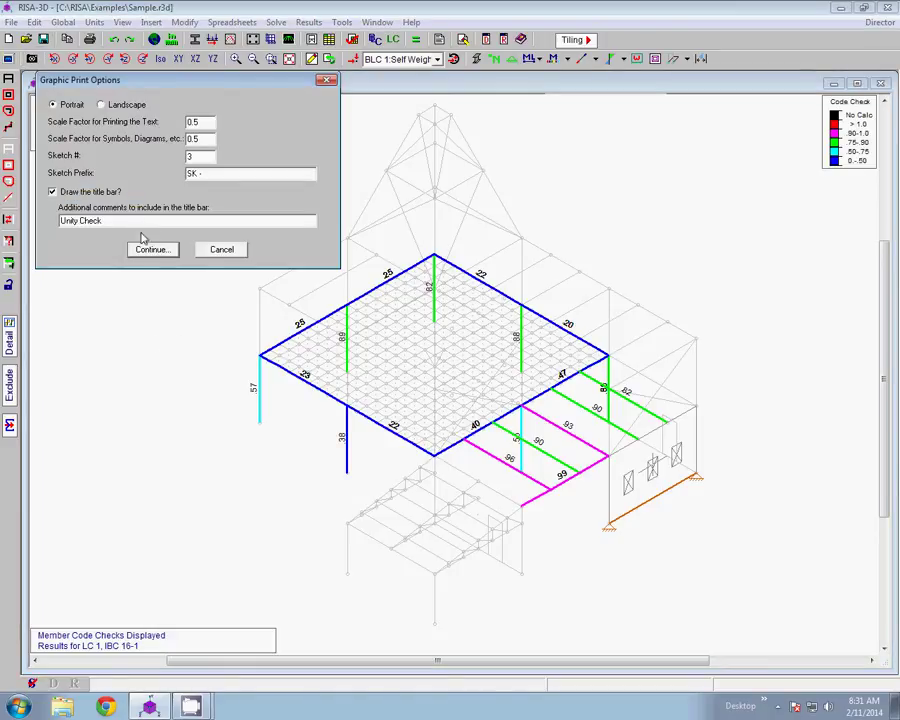
click(150, 249)
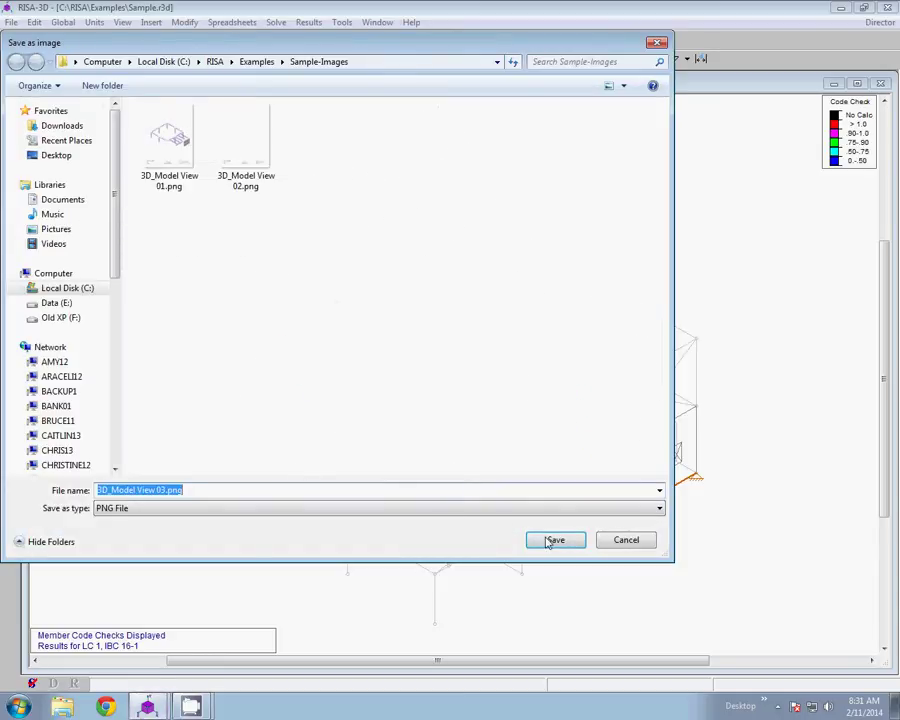
click(553, 541)
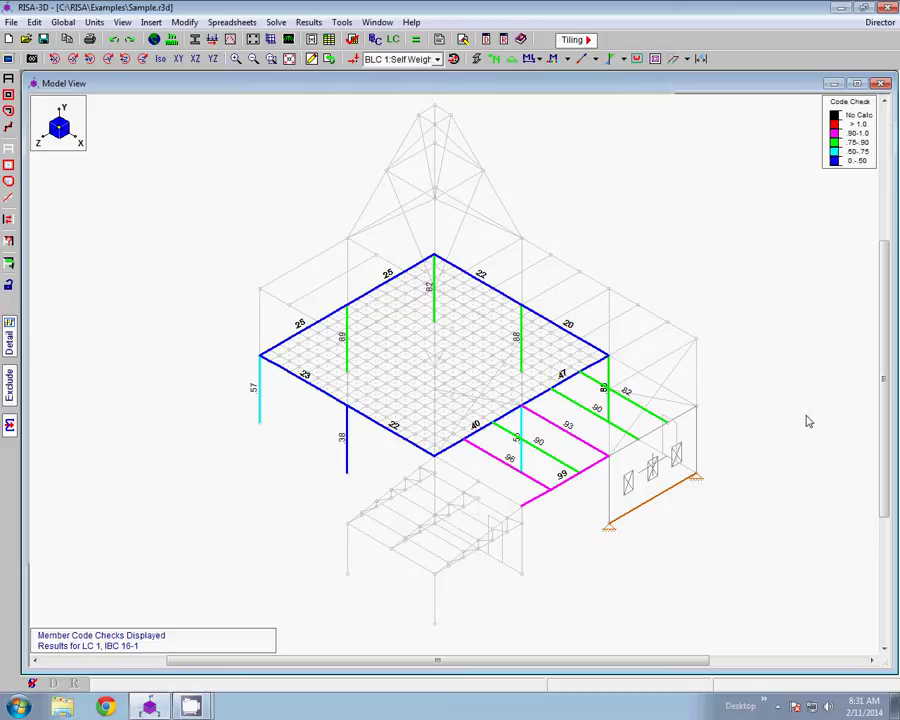
Step: Open the envelope detail report for beam M4, save it as 3D_M4 for Envelope Report.png, and close it
click(10, 338)
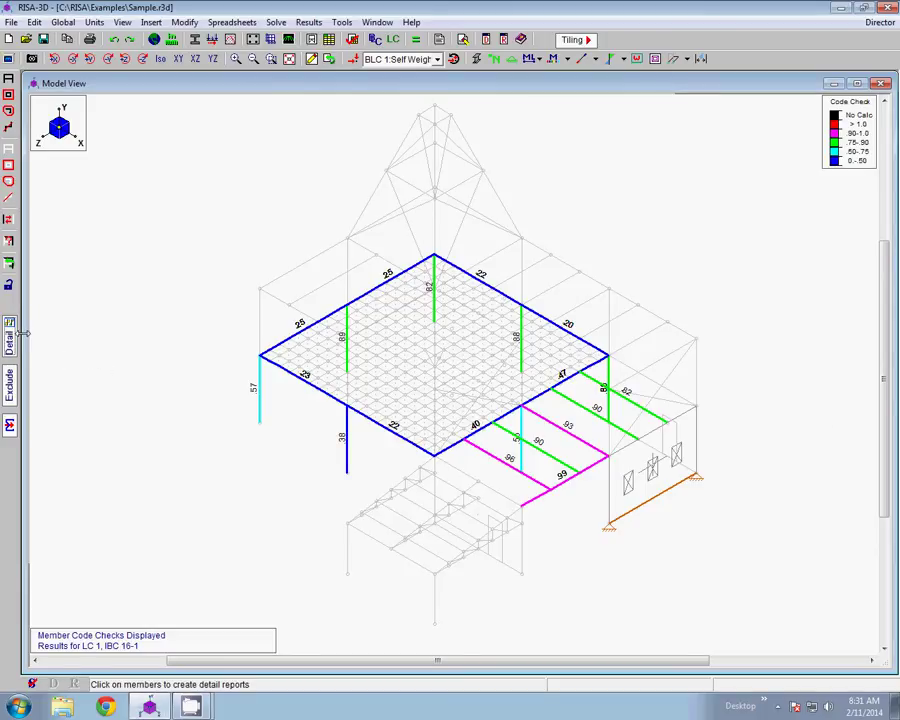
click(566, 488)
drag(458, 163, 460, 90)
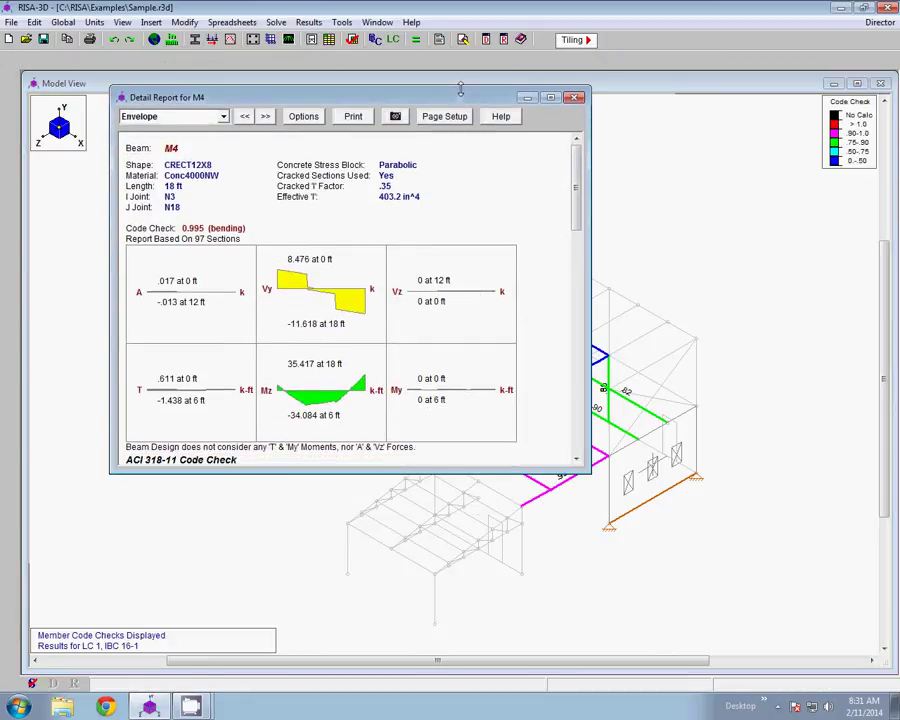
click(398, 118)
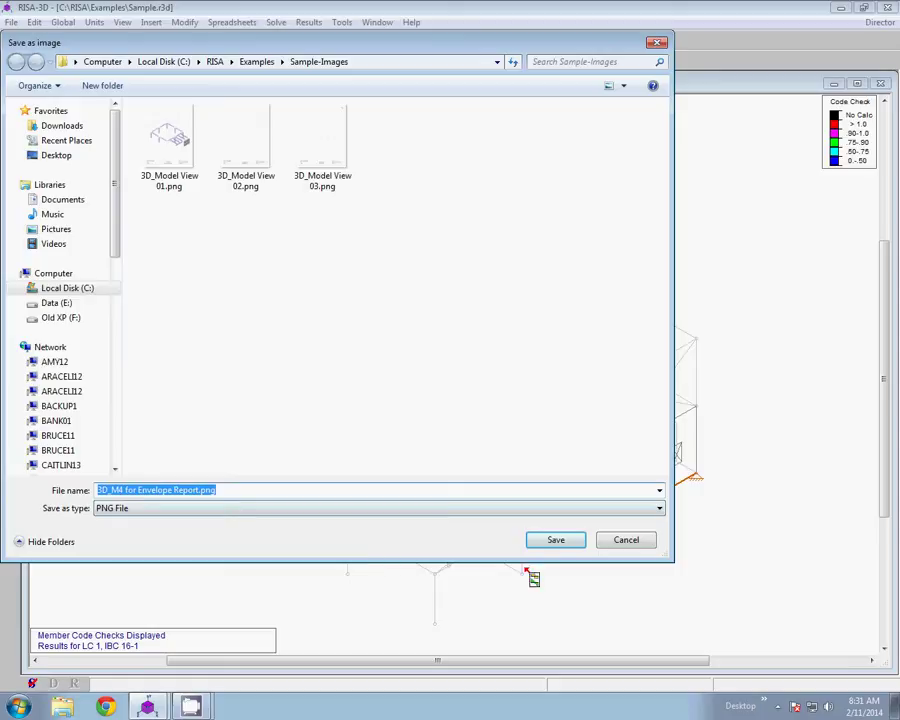
click(550, 540)
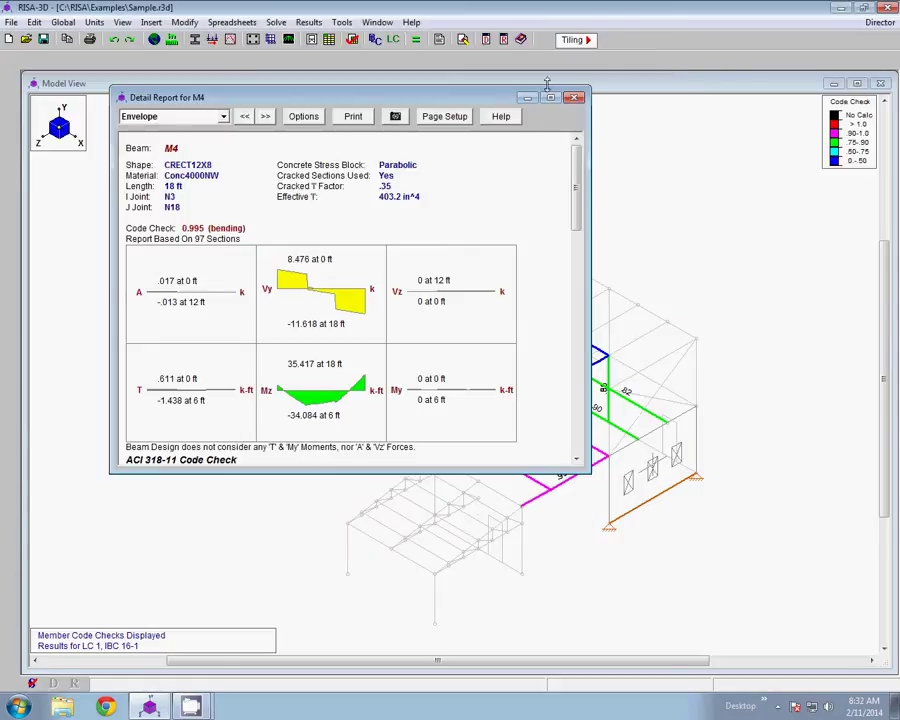
key(Escape)
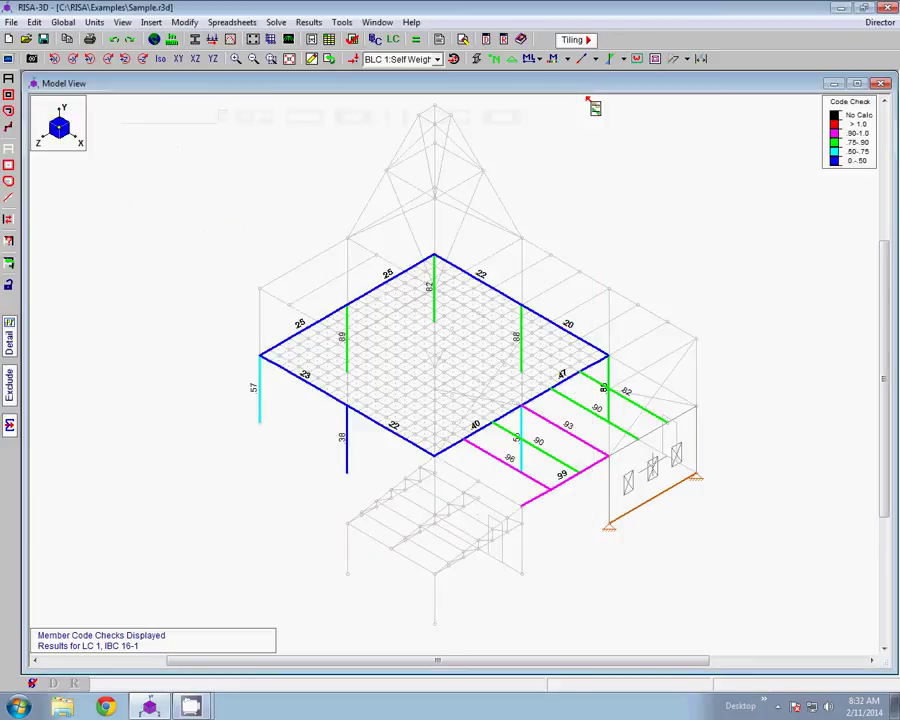
Step: Open the envelope detail report for column M383, save it as 3D_M383 for Envelope Report.png, and close it
click(349, 346)
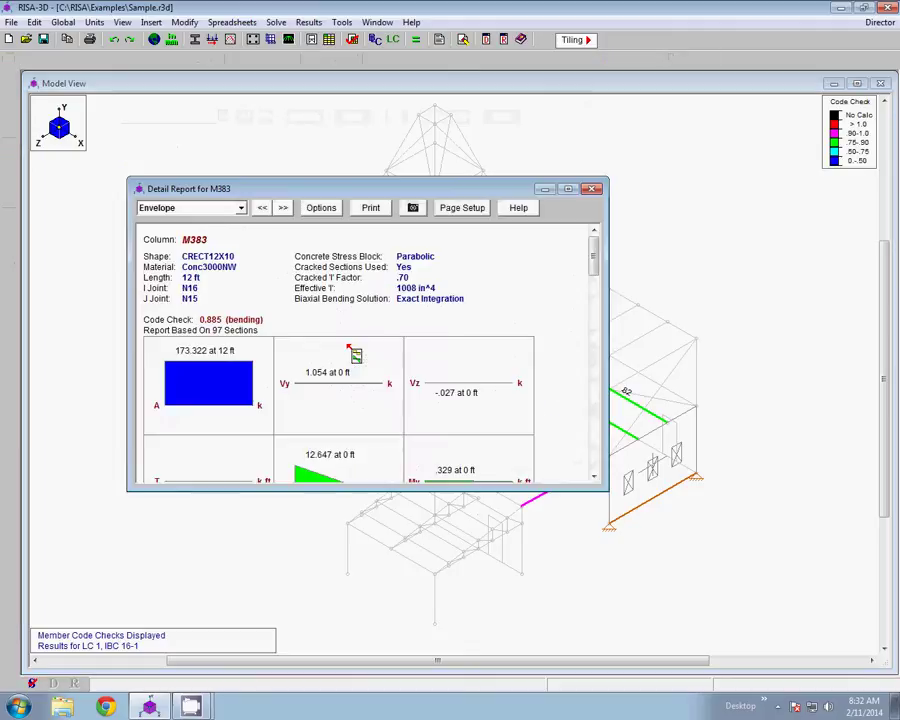
drag(345, 177, 347, 78)
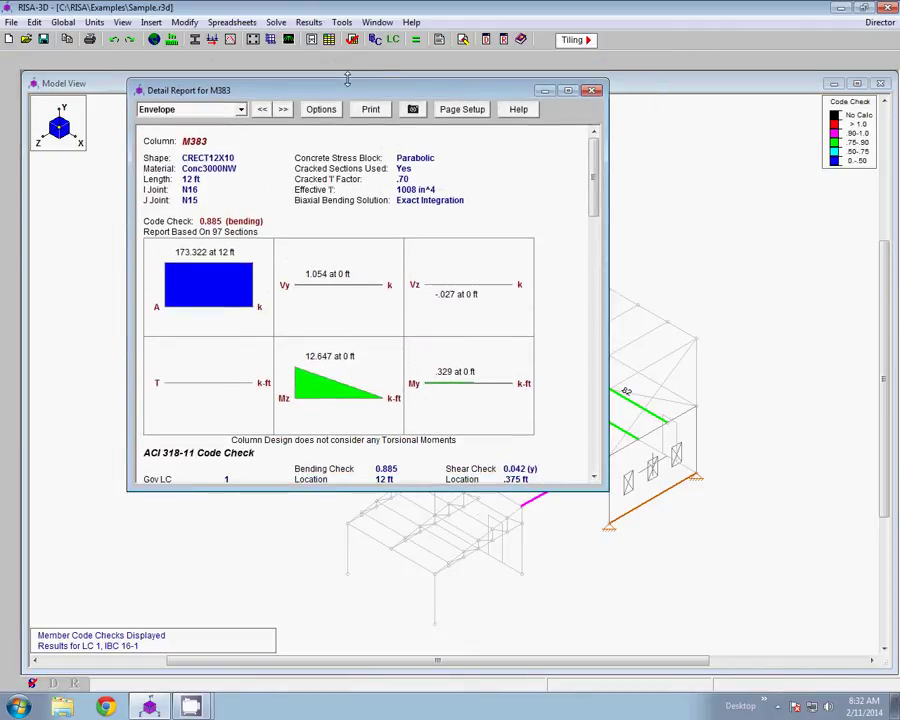
click(414, 110)
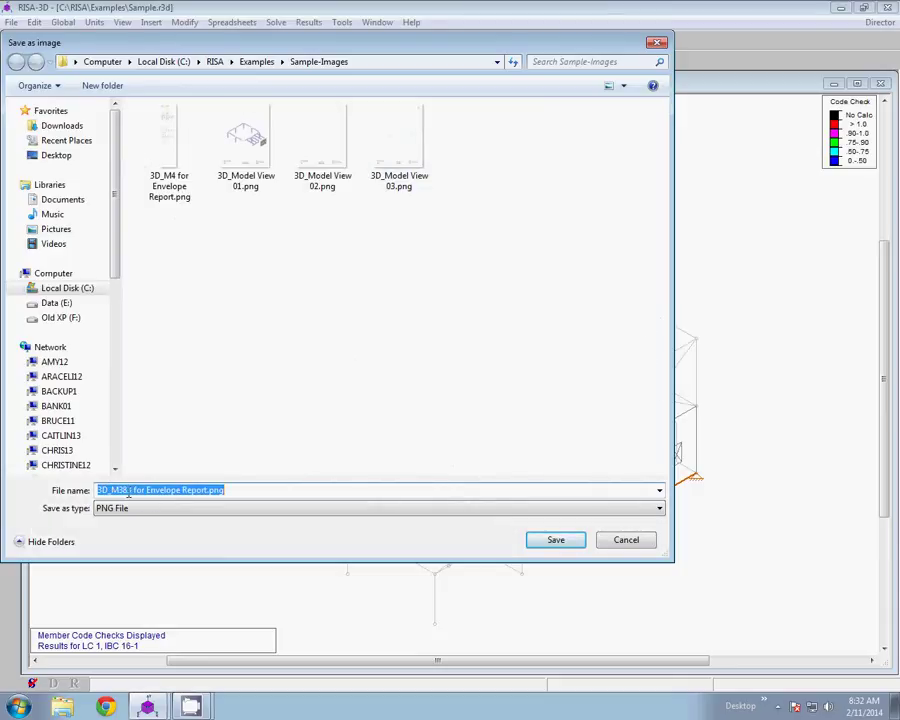
click(556, 541)
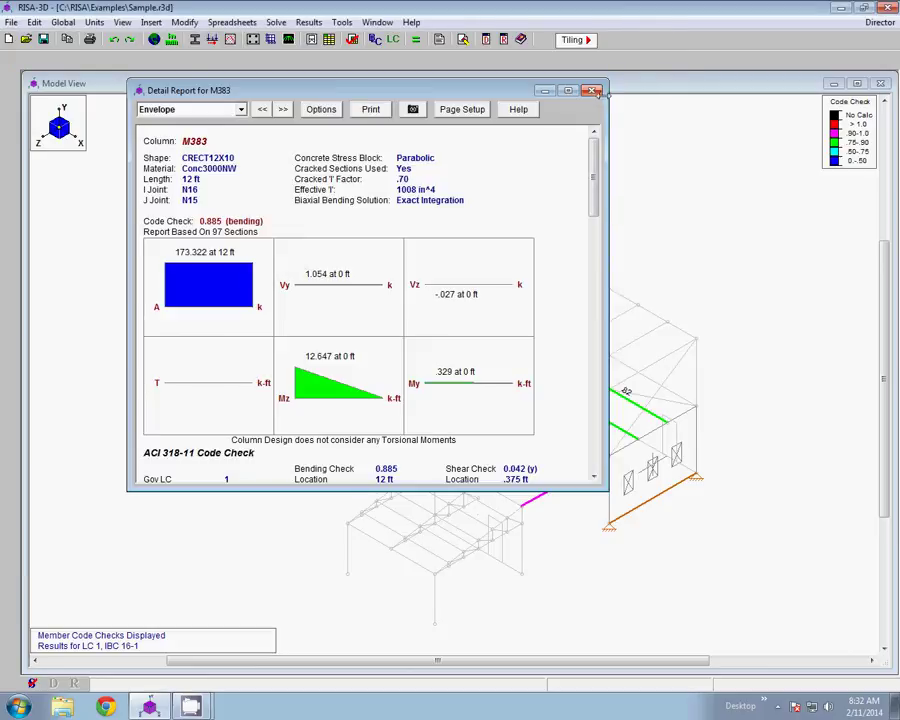
click(594, 91)
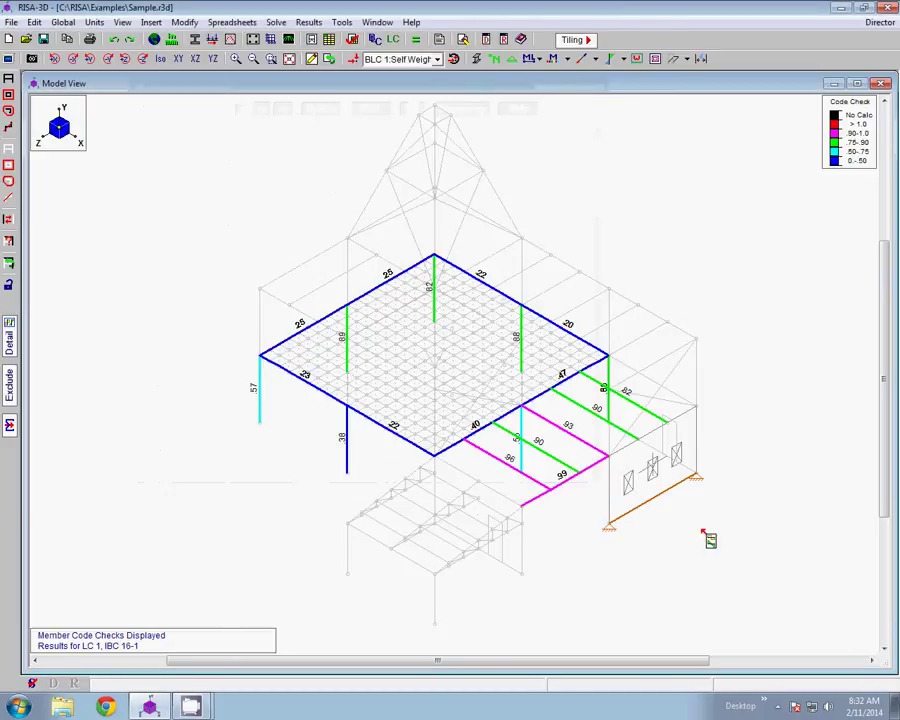
Step: Open the detail report for wall panel WP3, save it as 3D_WP3-Summary Report.png, and close it
click(649, 506)
drag(393, 195, 422, 87)
drag(430, 507, 430, 603)
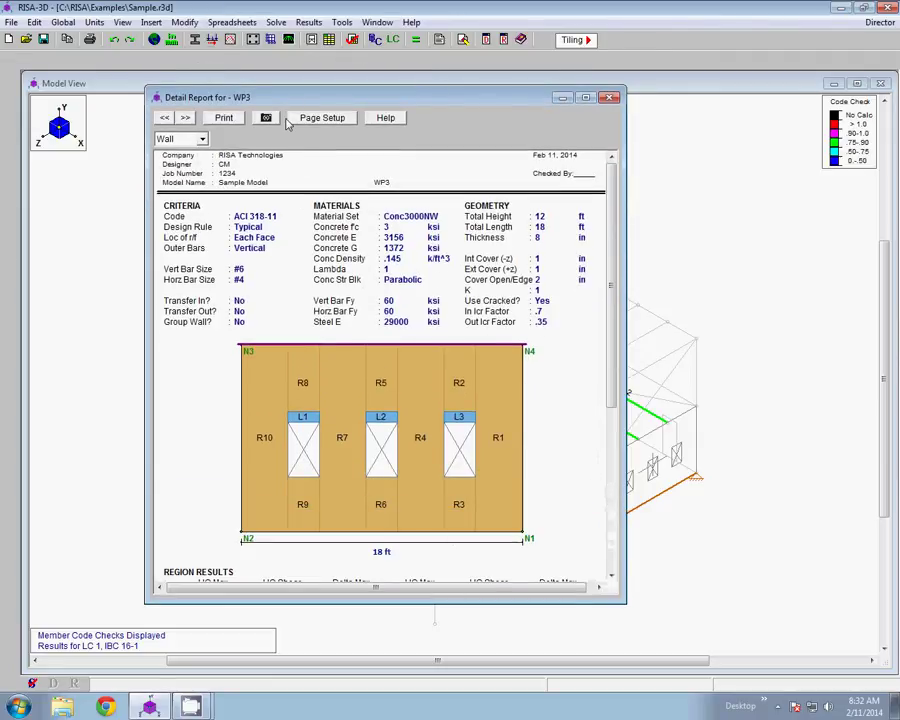
click(266, 117)
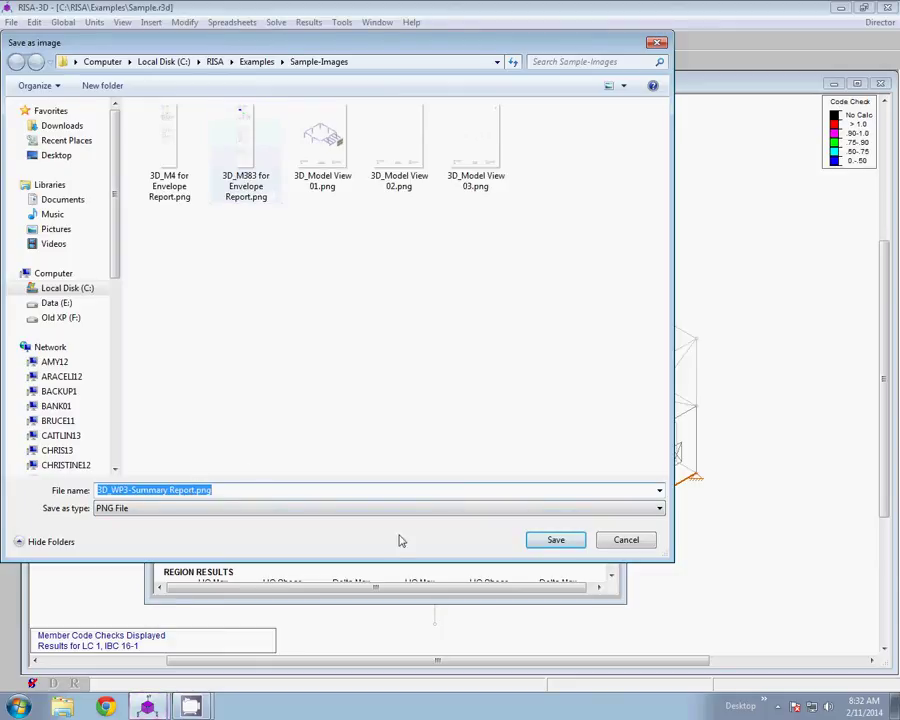
click(553, 538)
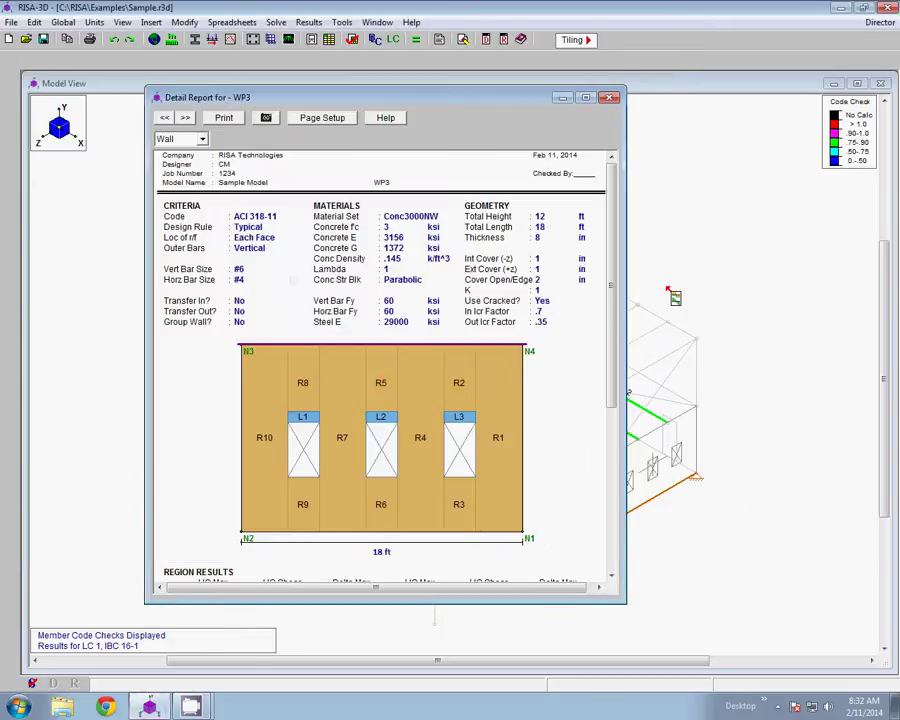
click(612, 98)
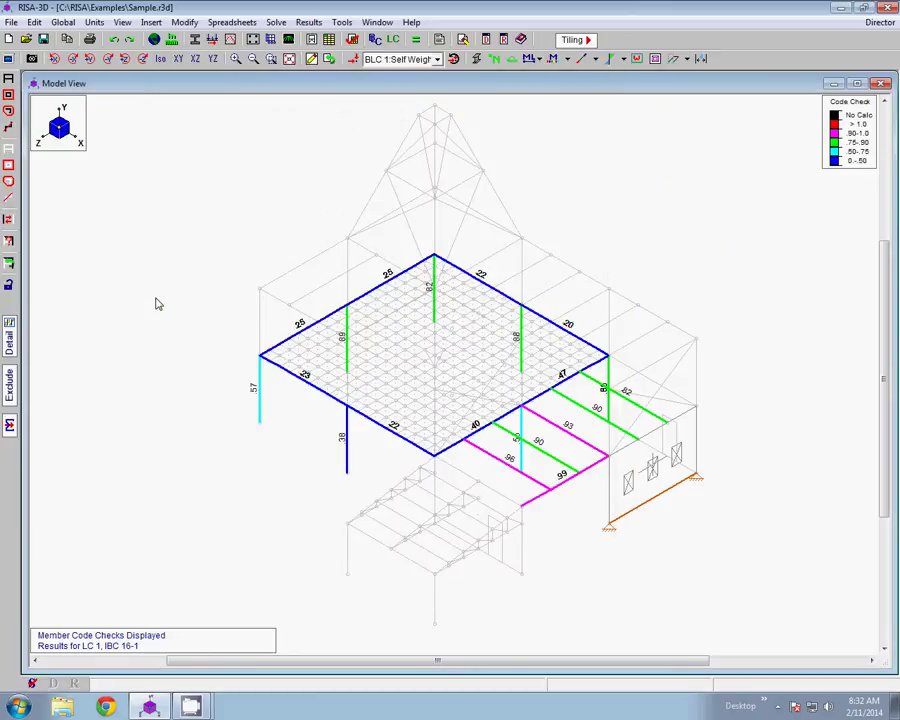
Step: Choose to print a report instead of the model graphic, and look through the available and additional report sections
click(11, 22)
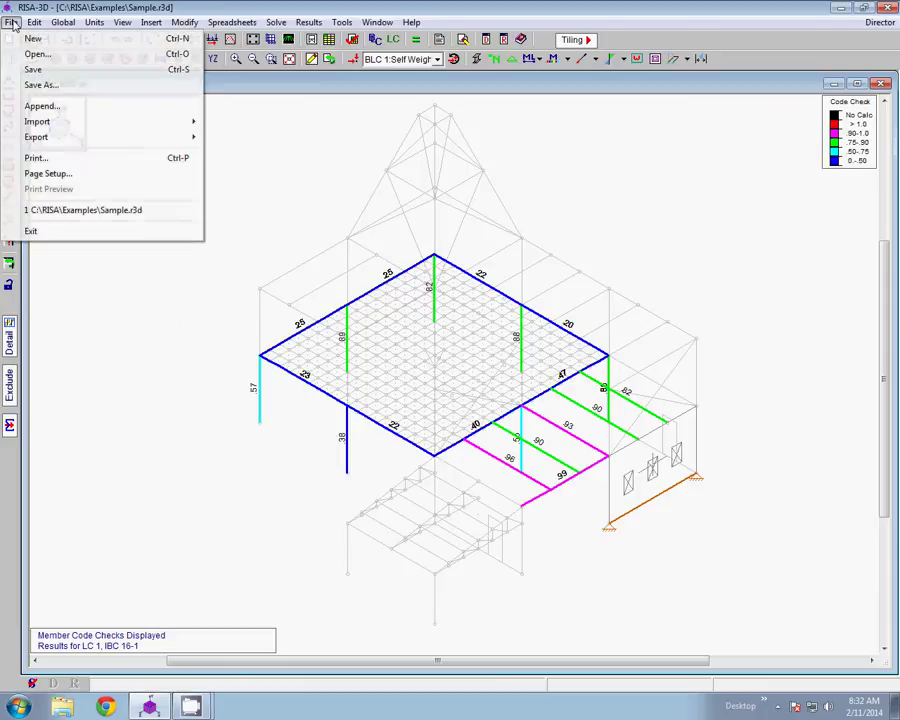
click(60, 165)
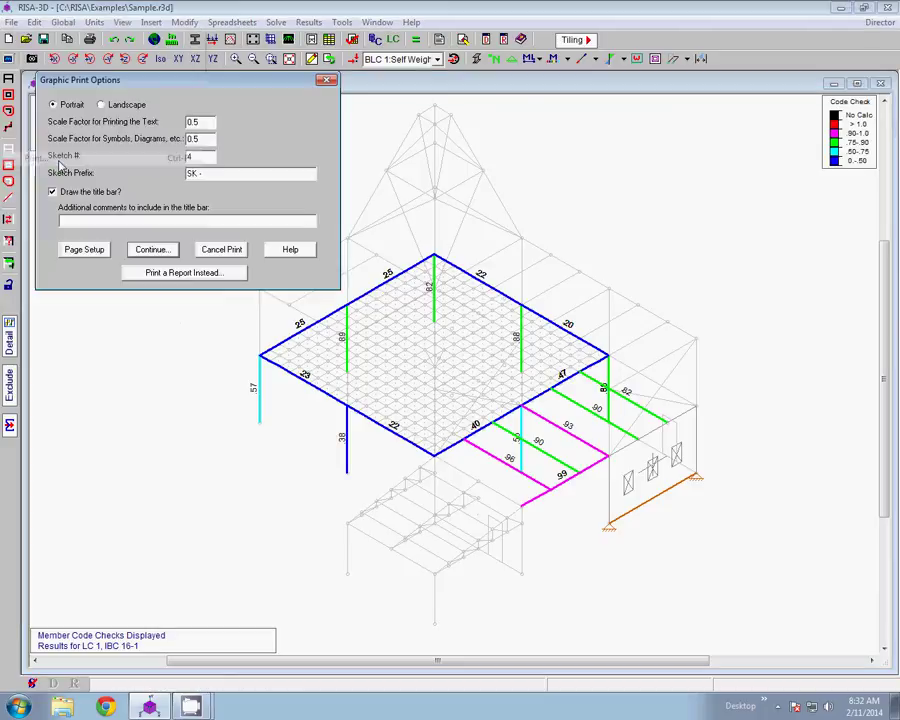
drag(190, 92, 238, 218)
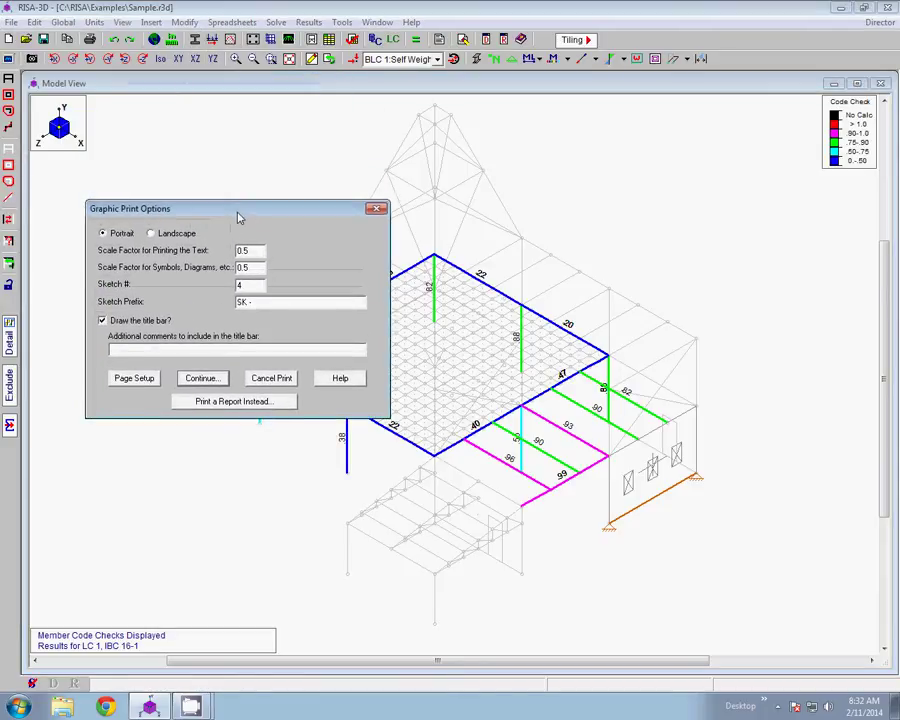
click(254, 410)
drag(530, 114, 437, 129)
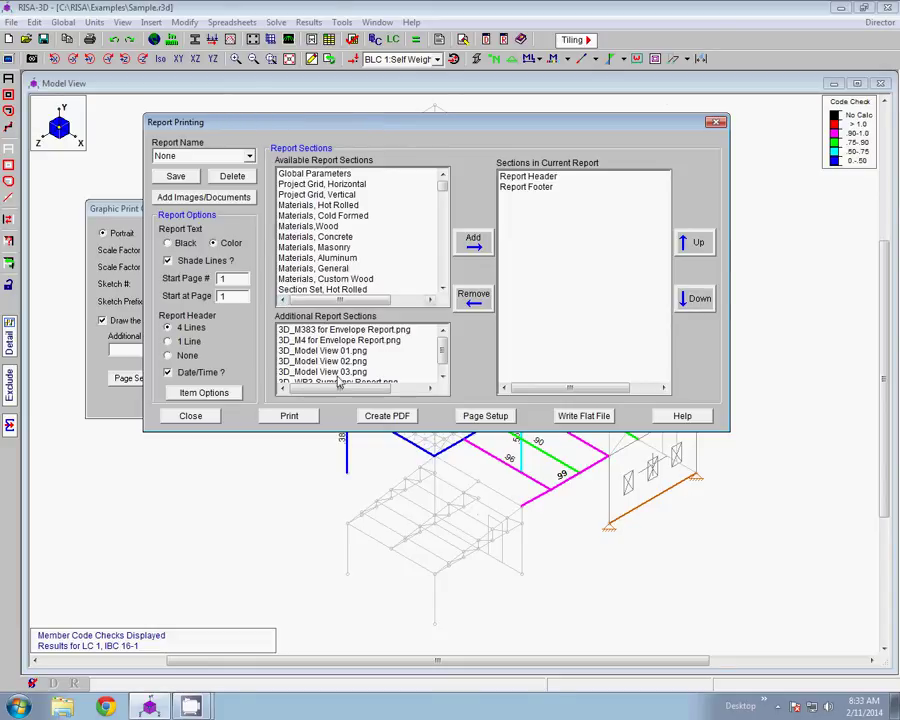
click(443, 368)
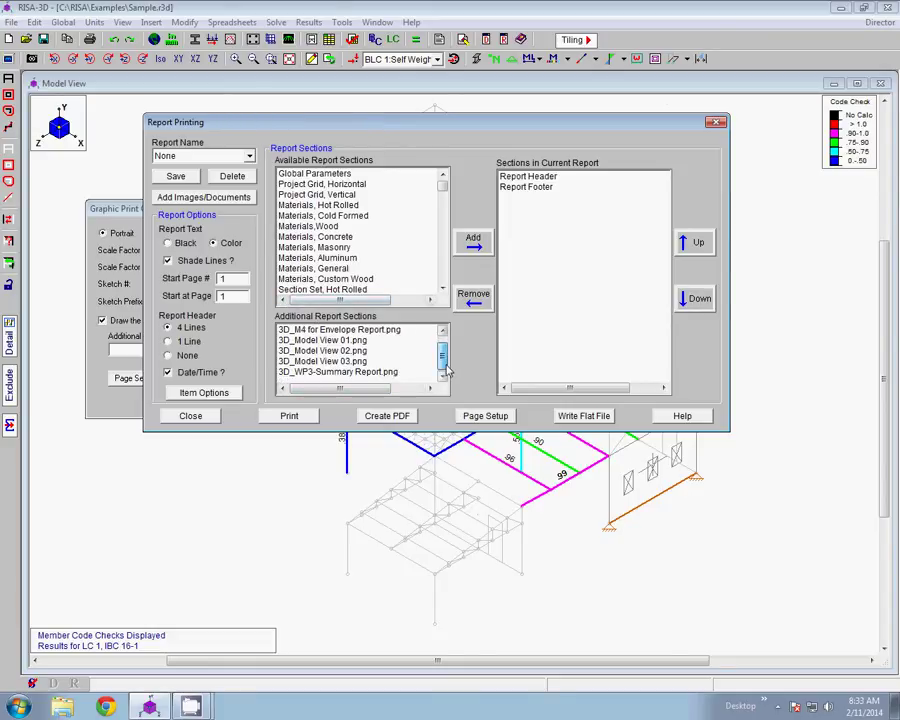
scroll(444, 370, up, 1)
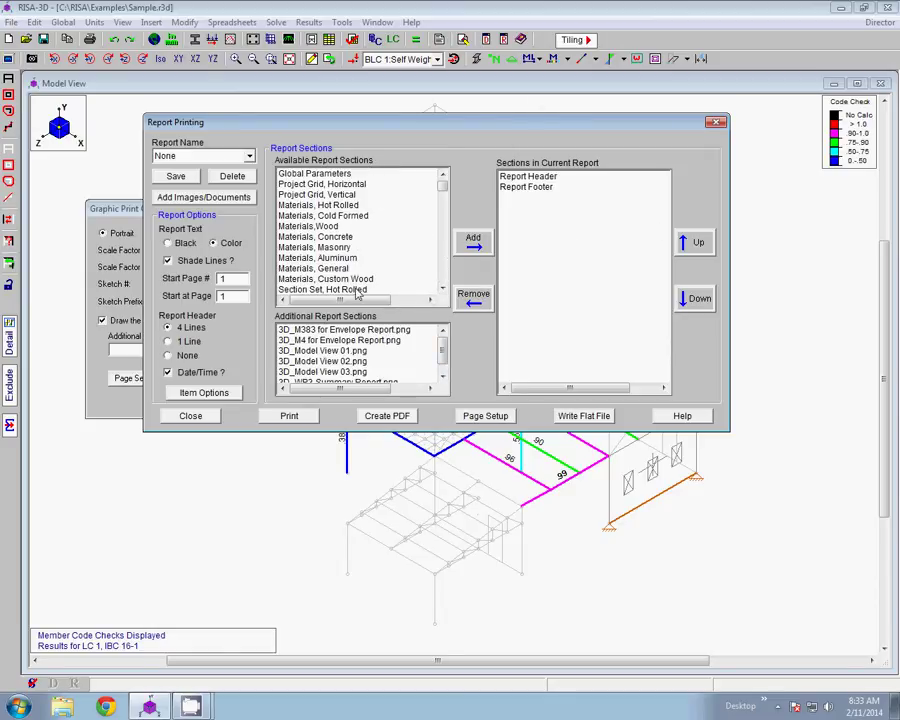
mouse_move(442, 190)
mouse_down()
mouse_move(448, 288)
mouse_move(443, 178)
mouse_up()
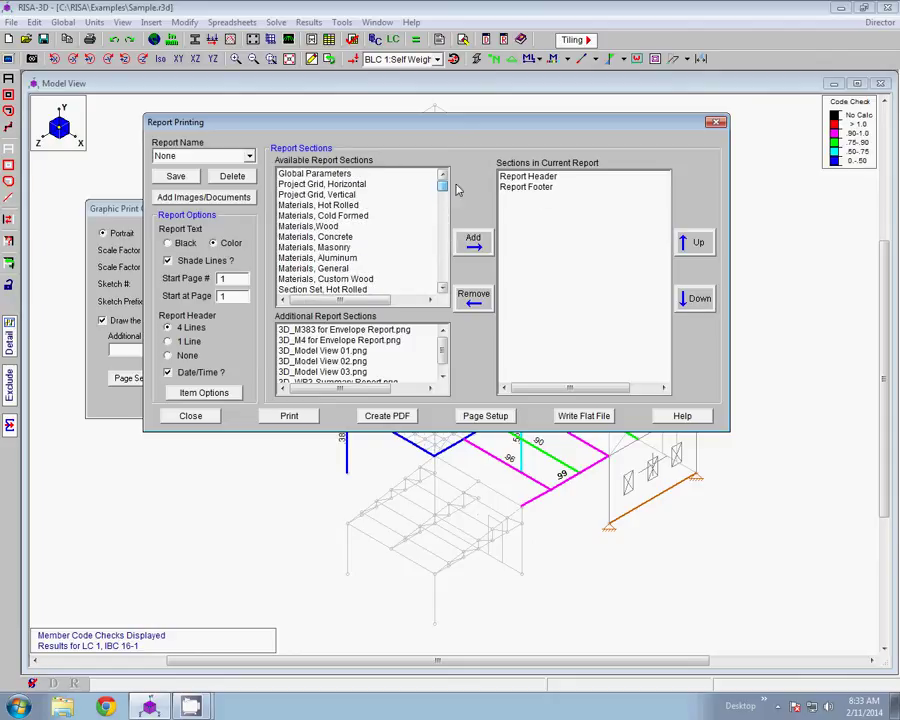
Step: Add all the Materials sections, from Hot Rolled through Custom Wood, to the current report
double_click(313, 210)
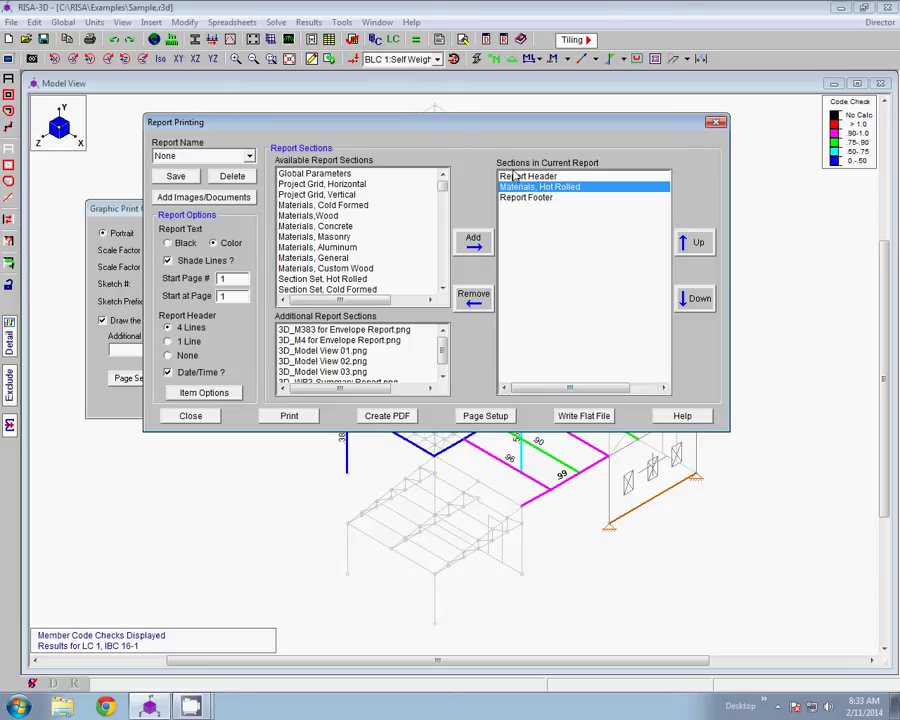
click(340, 206)
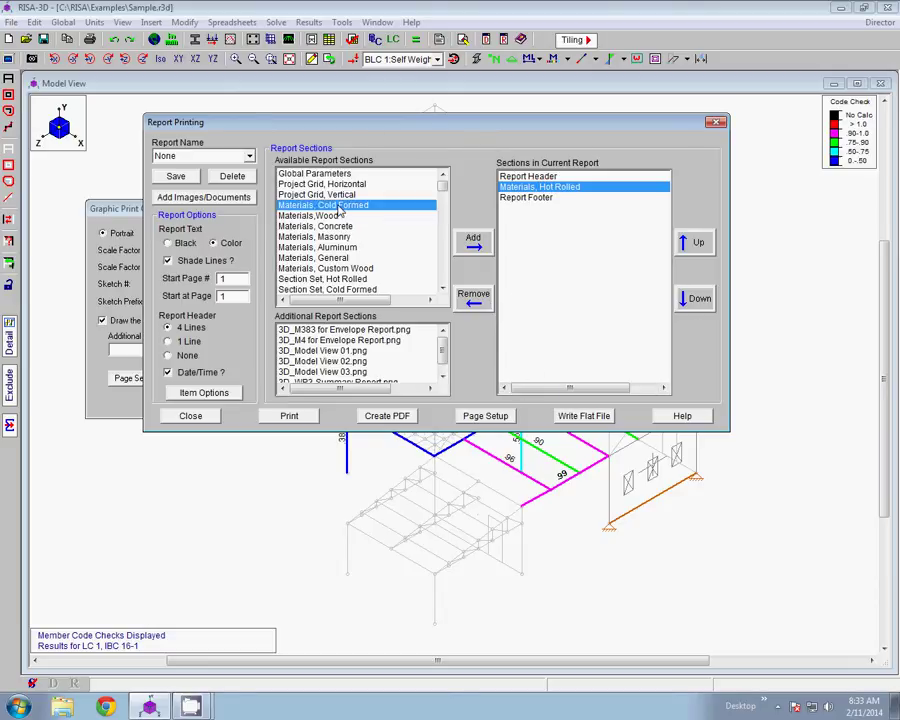
shift+click(355, 269)
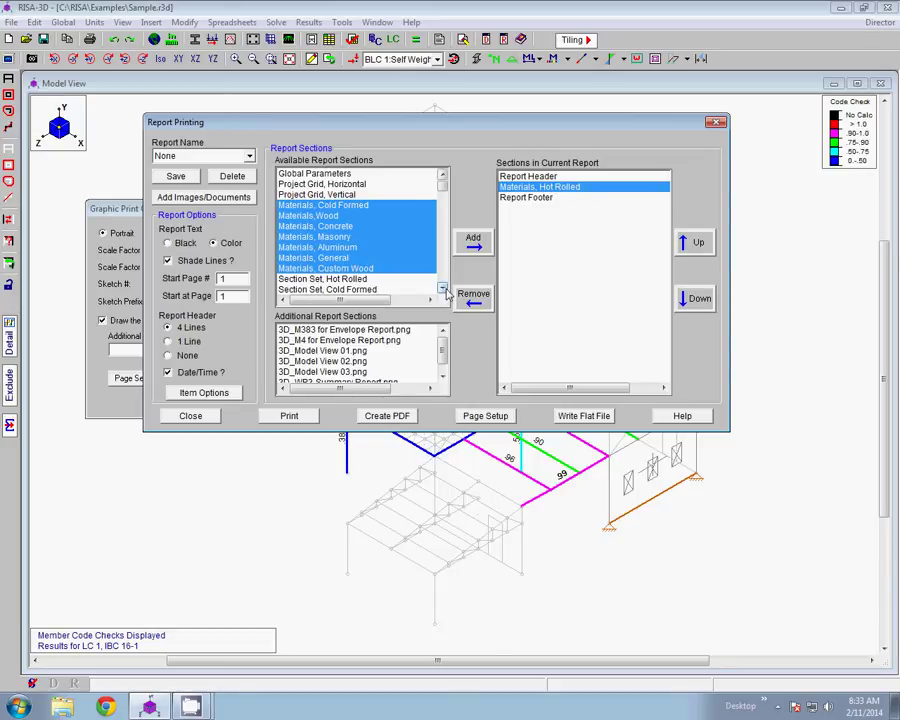
click(476, 243)
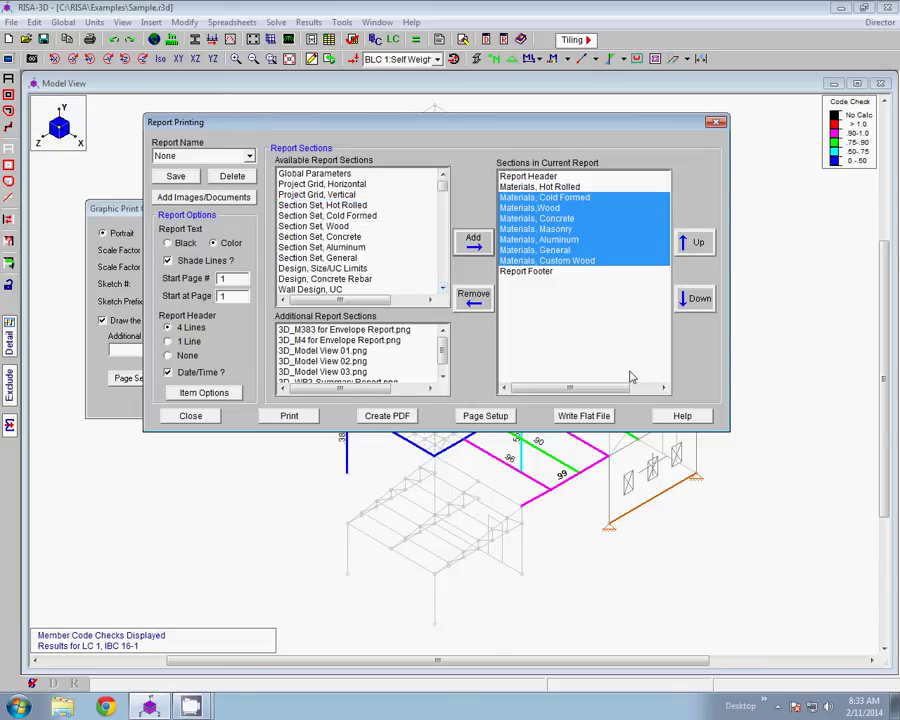
Step: Add the M383 and M4 envelope report images and the Model View 01 and 02 images to the current report
click(367, 332)
shift+click(390, 362)
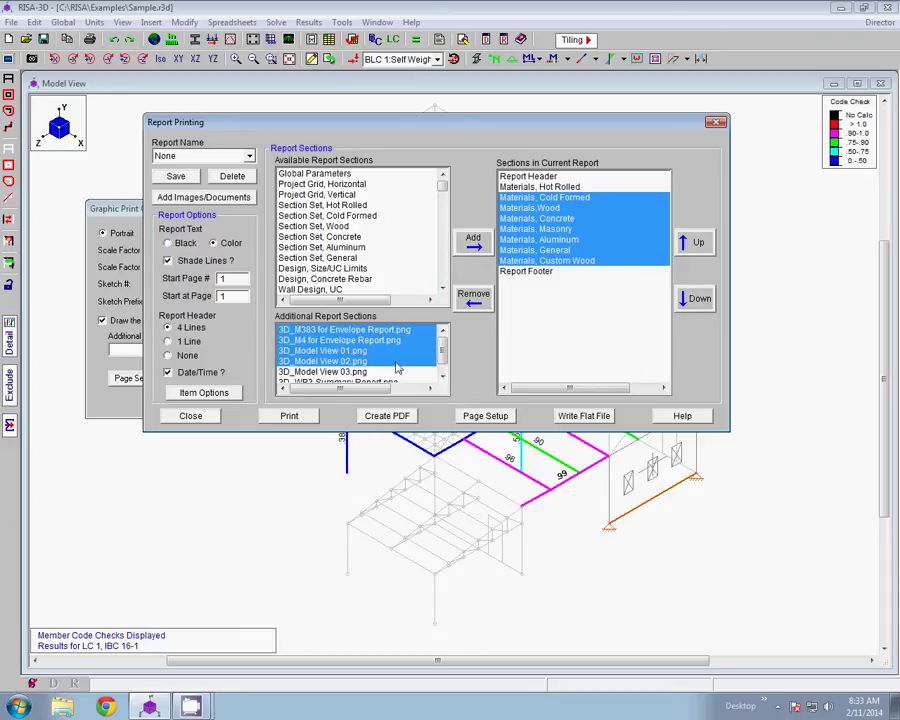
click(480, 243)
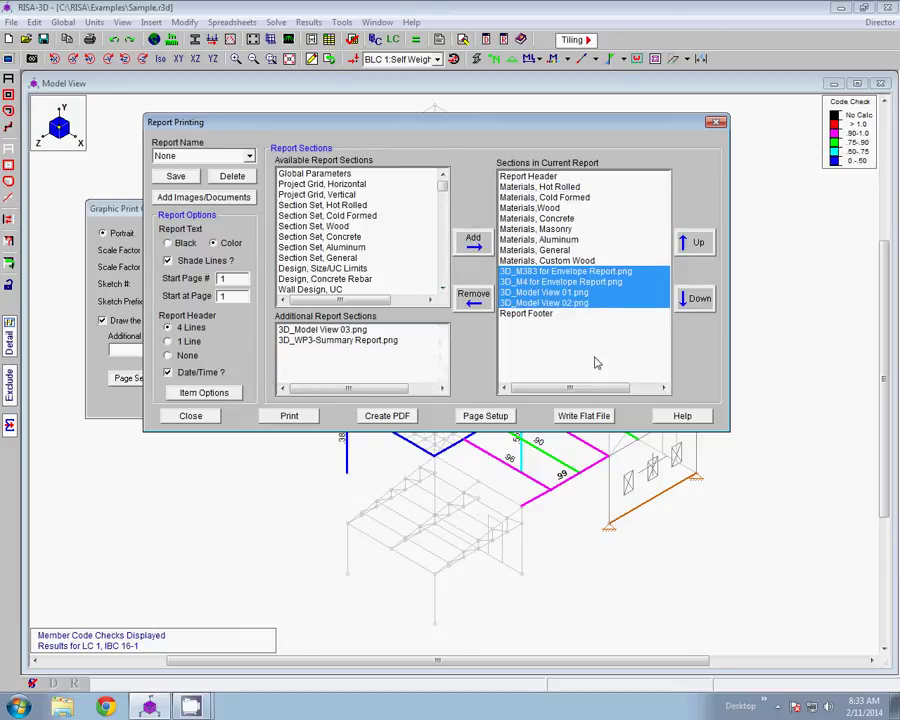
Step: Remove 3D_Model View 01.png and all other materials and image sections from the current report, keeping only the header and footer
click(578, 292)
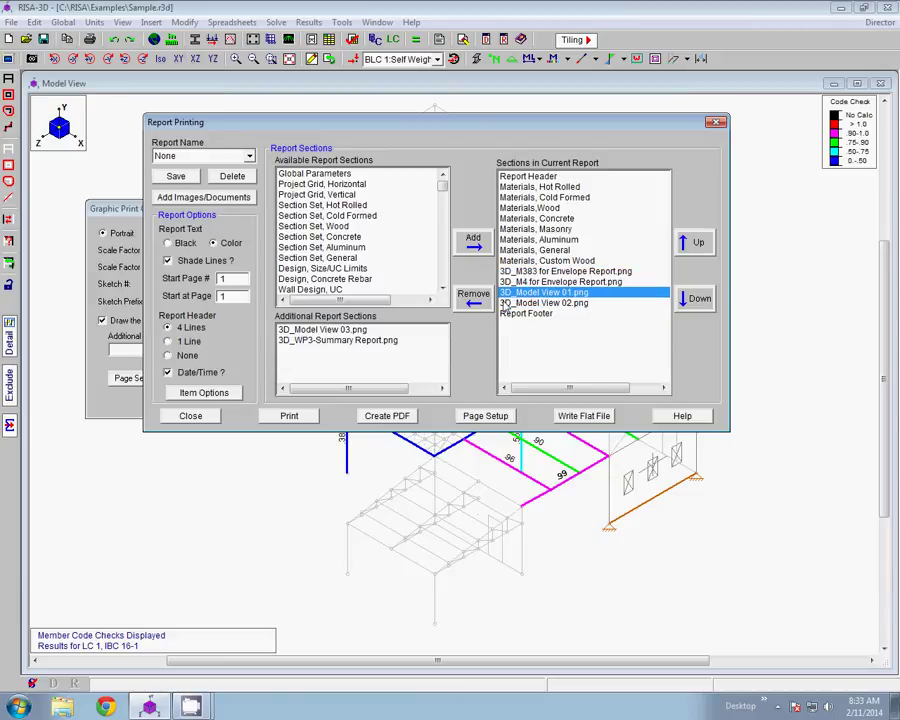
click(473, 297)
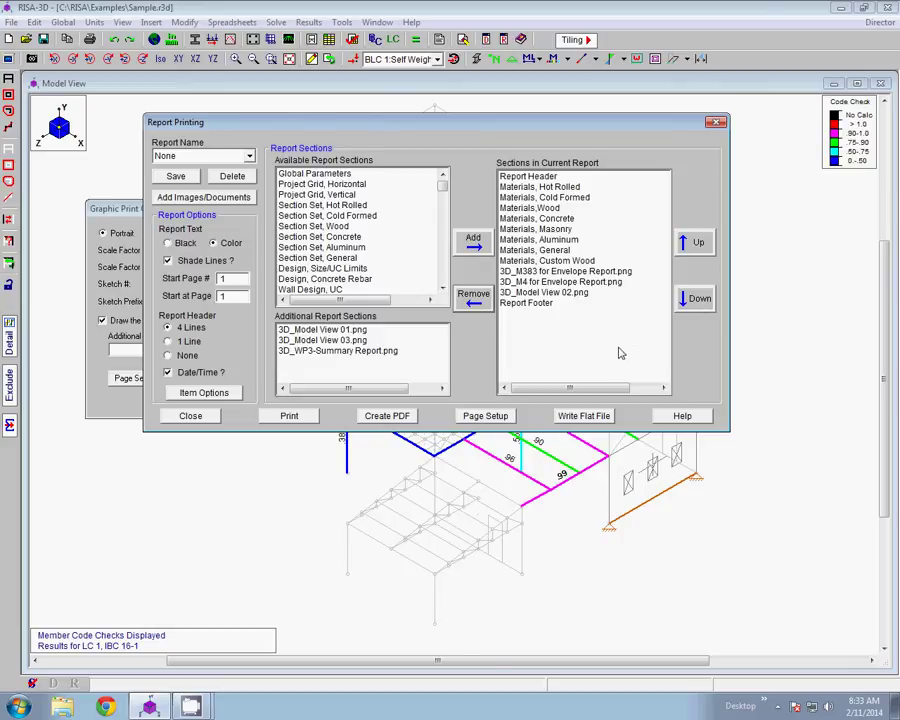
click(580, 292)
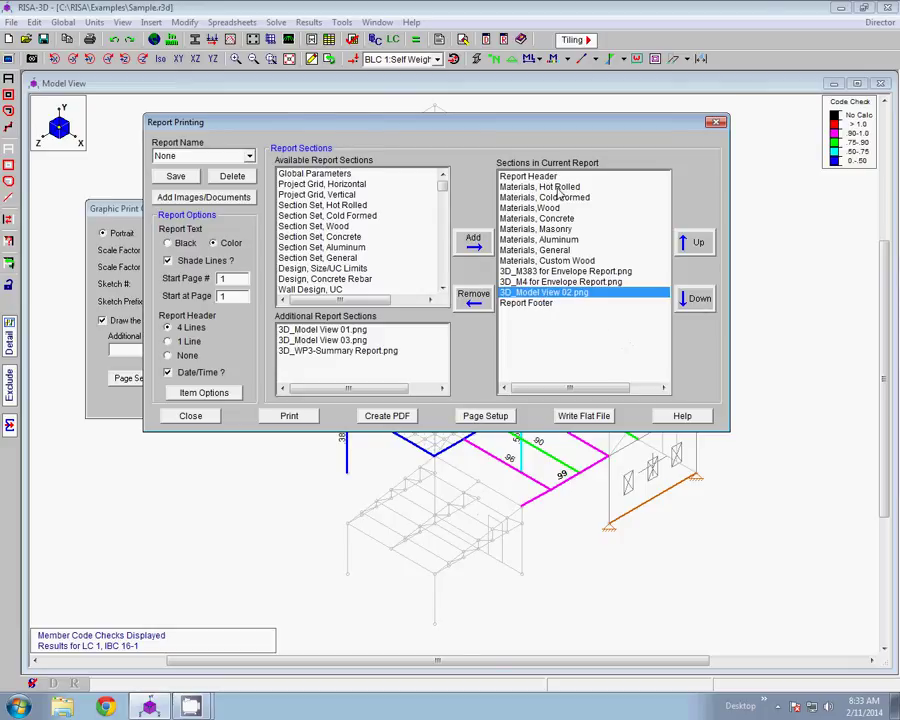
shift+click(556, 187)
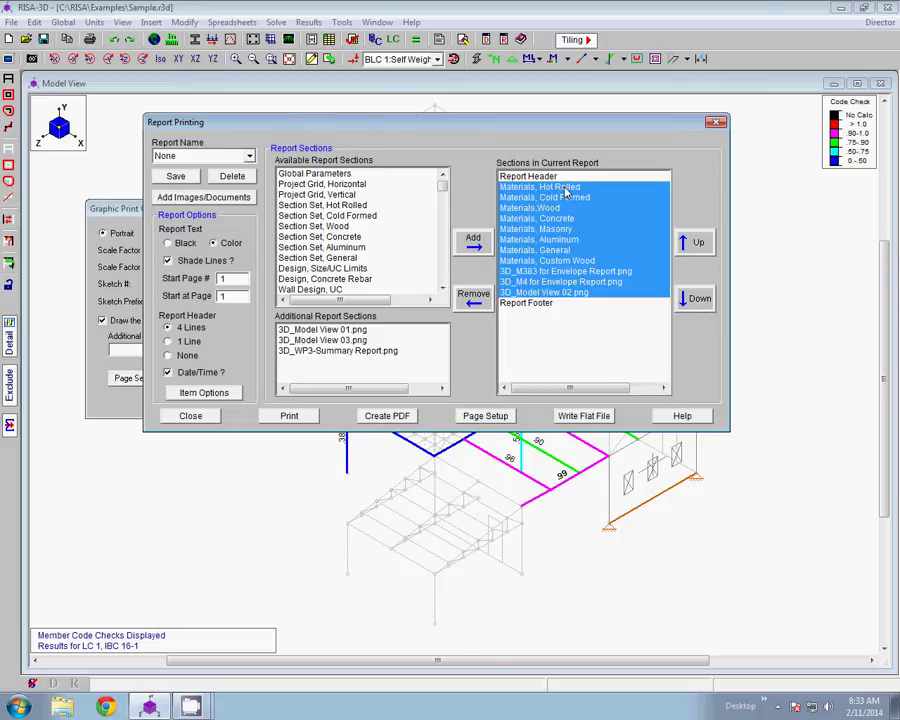
click(474, 300)
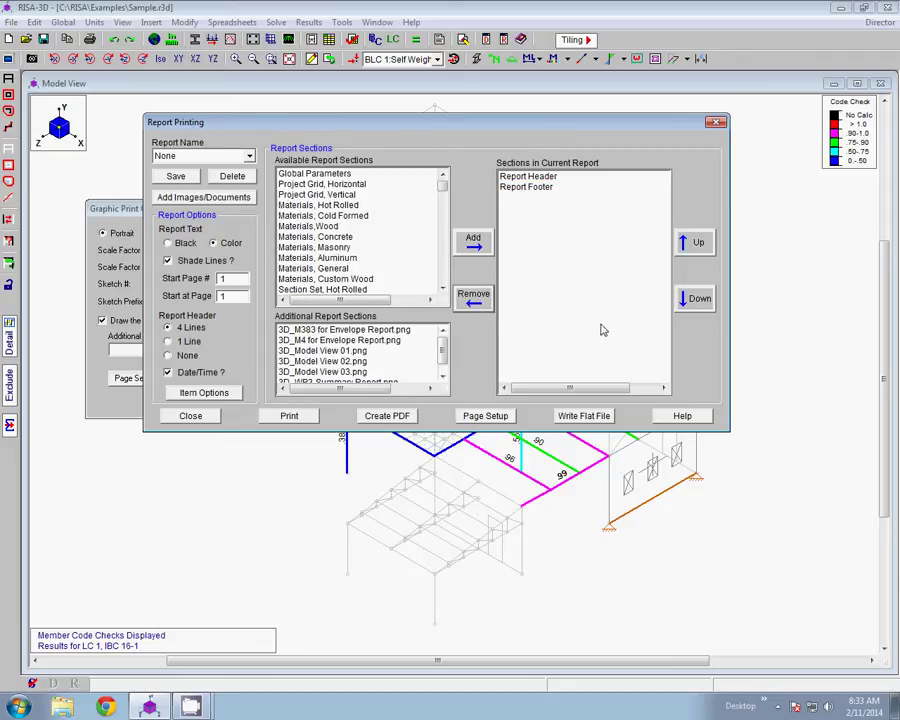
Step: Load the Custom Concrete report and look through the sections it contains
click(249, 158)
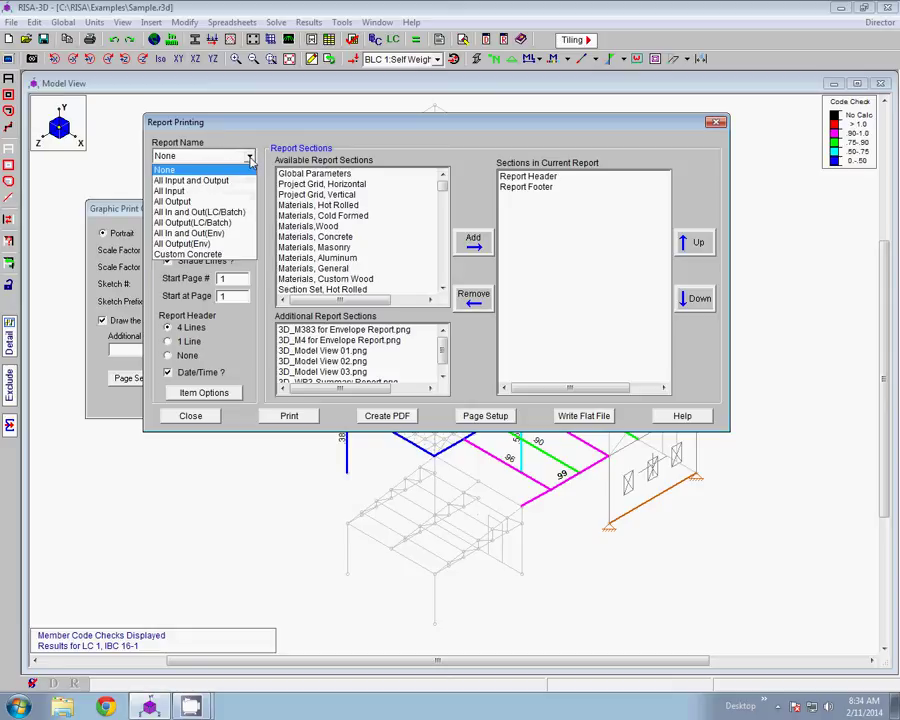
click(231, 255)
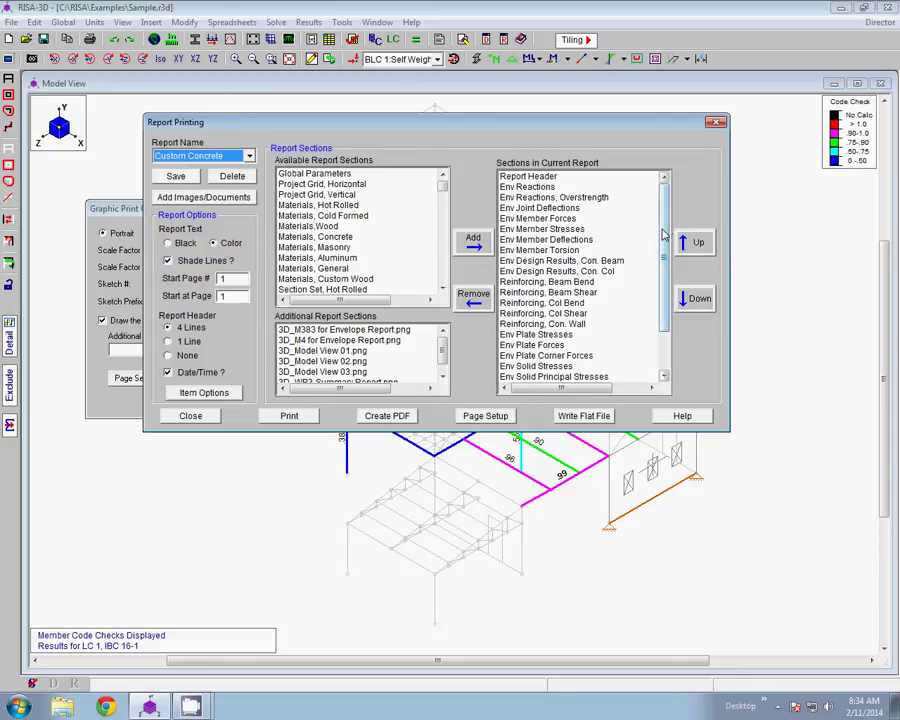
drag(667, 232, 662, 198)
drag(667, 202, 667, 237)
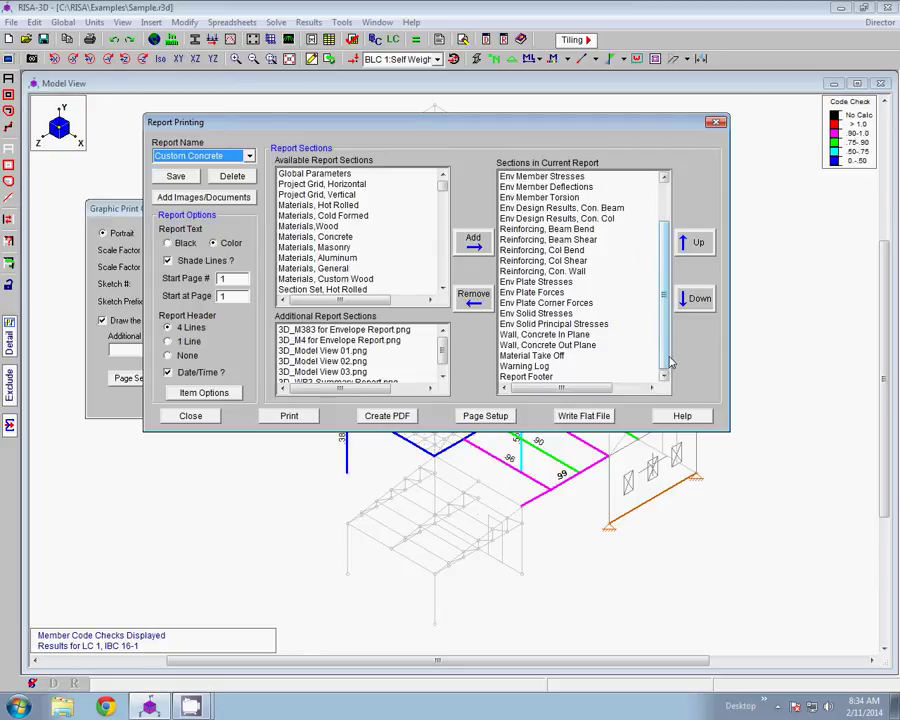
scroll(670, 360, up, 2)
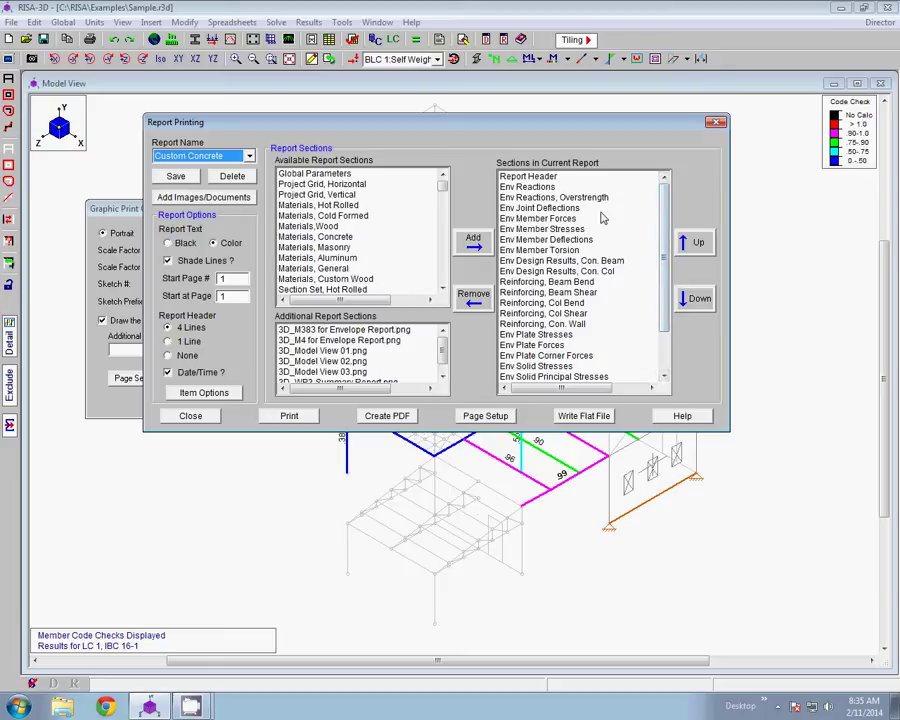
Step: Remove the plate and solid result sections, from Env Plate Stresses through Env Solid Principal Stresses, from the current report
scroll(658, 297, down, 2)
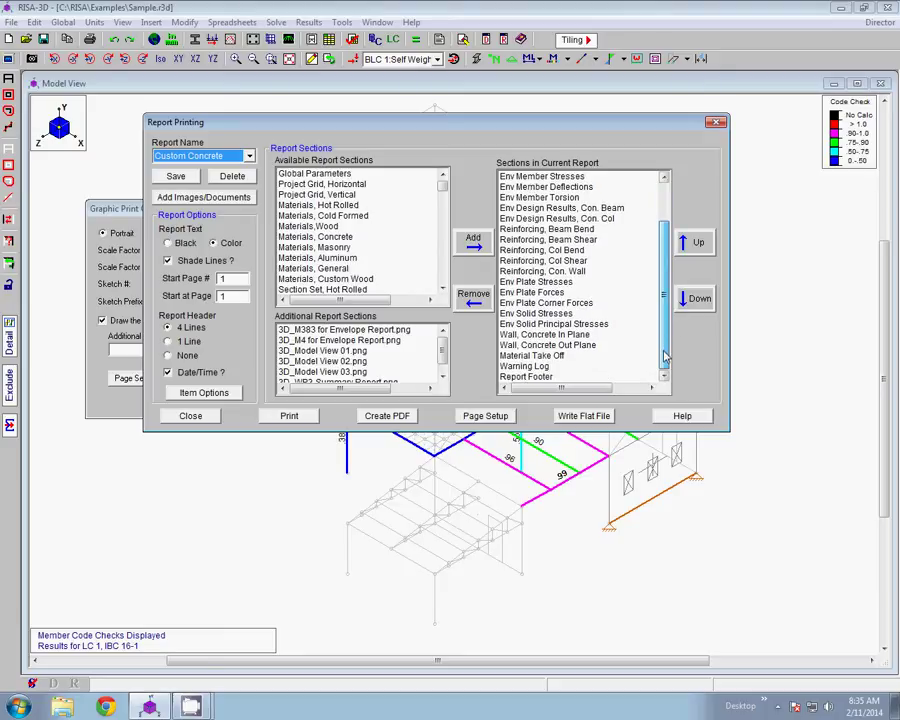
click(567, 283)
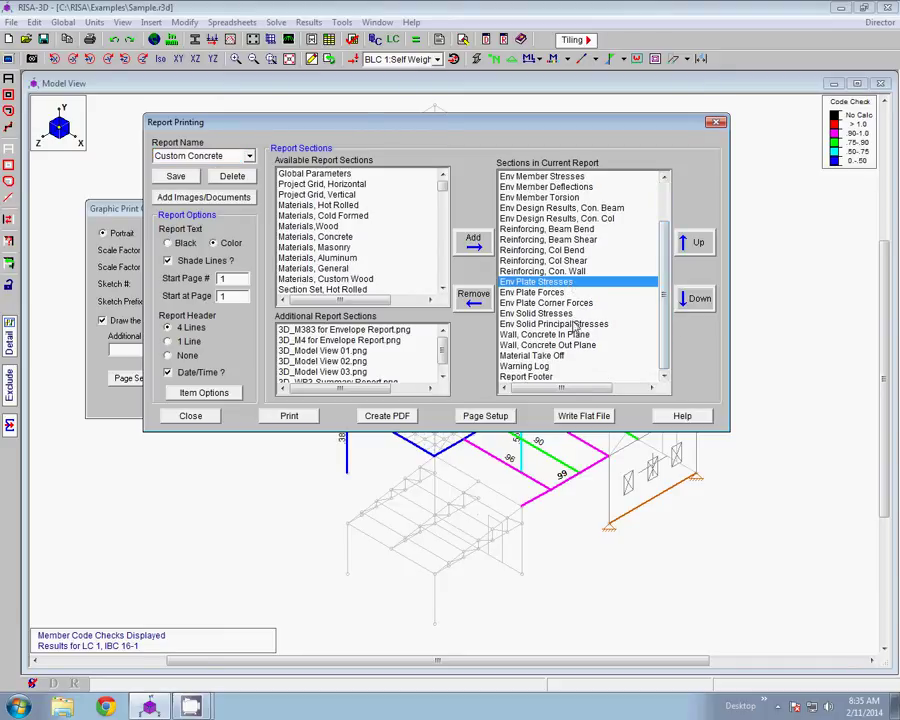
shift+click(575, 325)
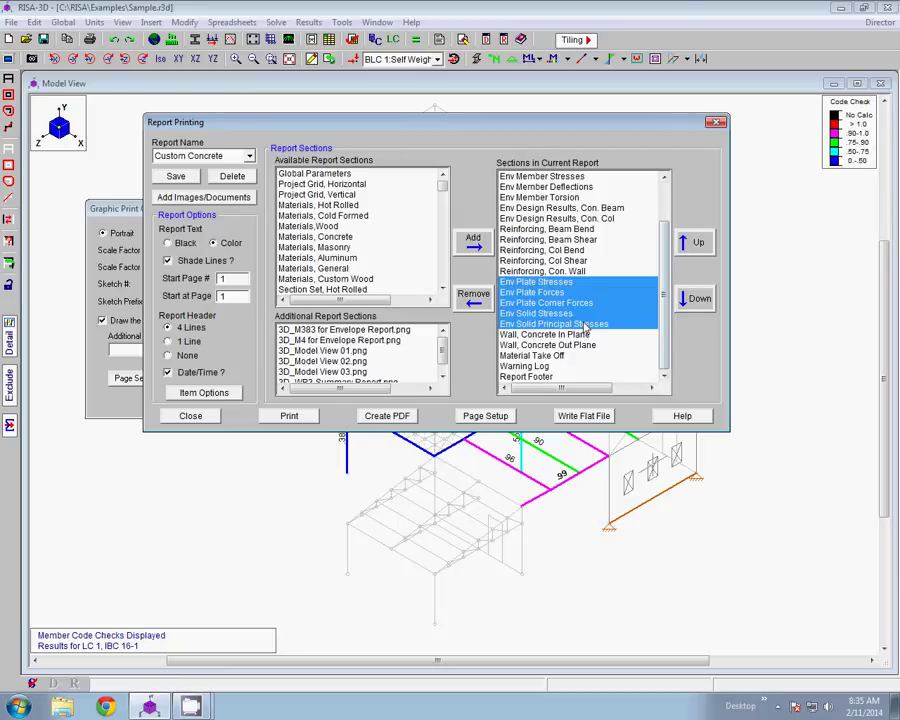
click(473, 297)
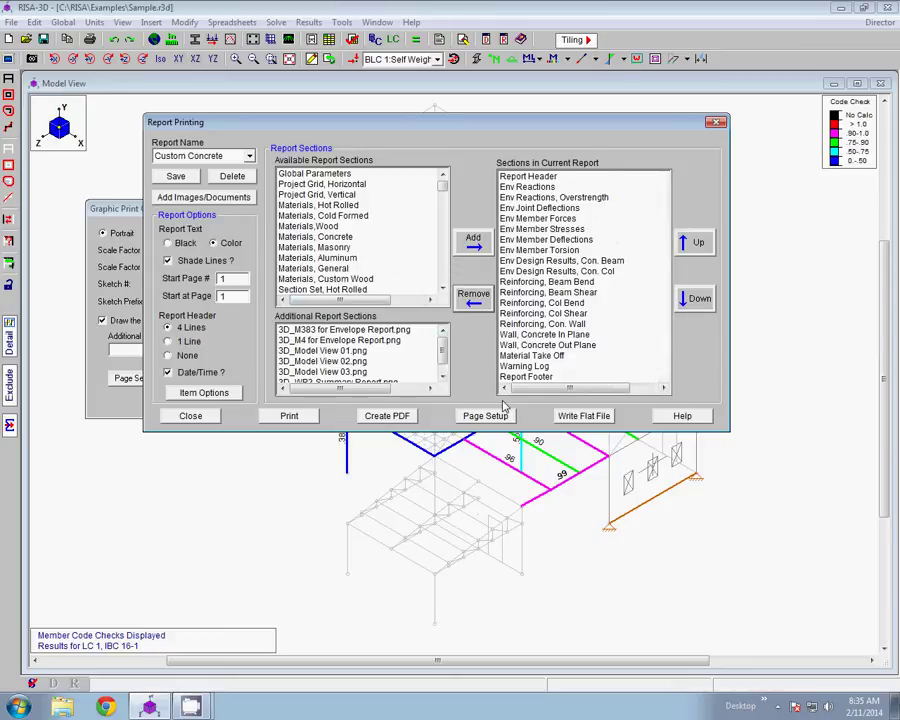
Step: Add all the additional image sections, from 3D_M383 for Envelope Report.png through 3D_WP3-Summary Report.png, to the current report
click(392, 330)
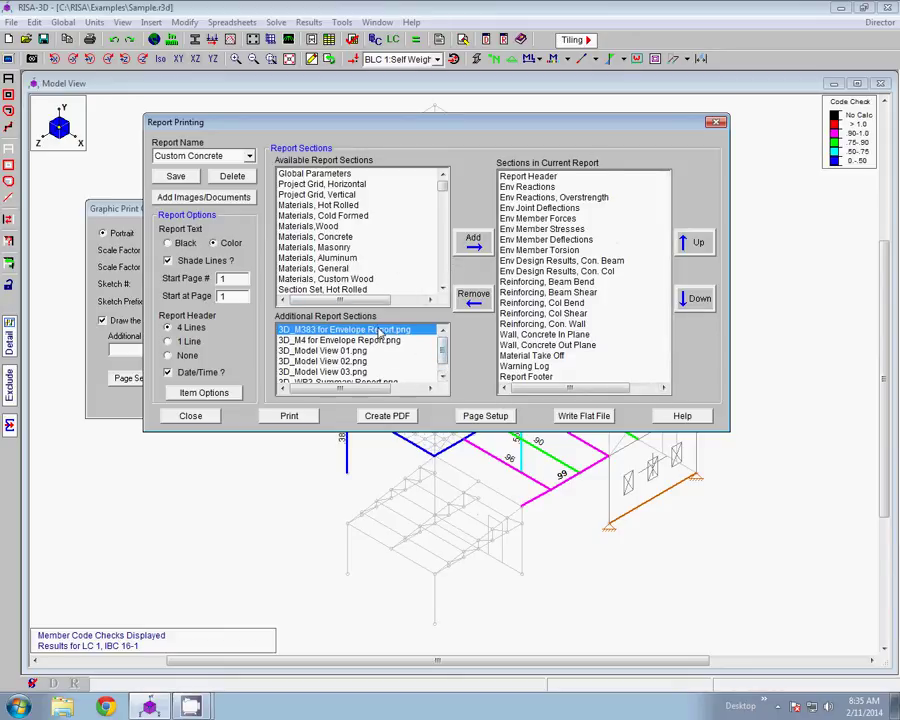
scroll(395, 365, down, 1)
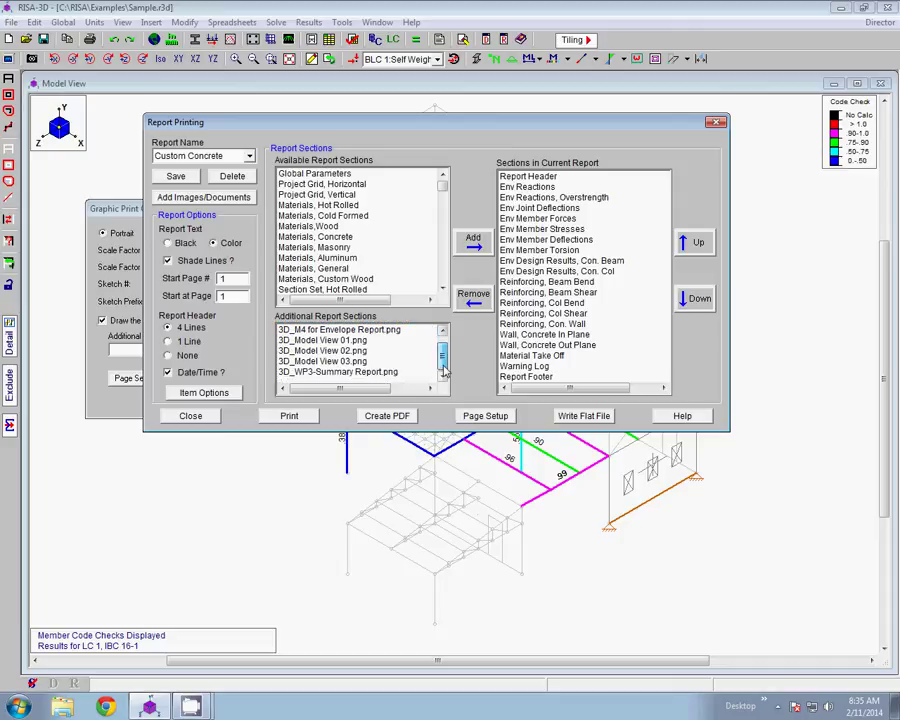
shift+click(385, 372)
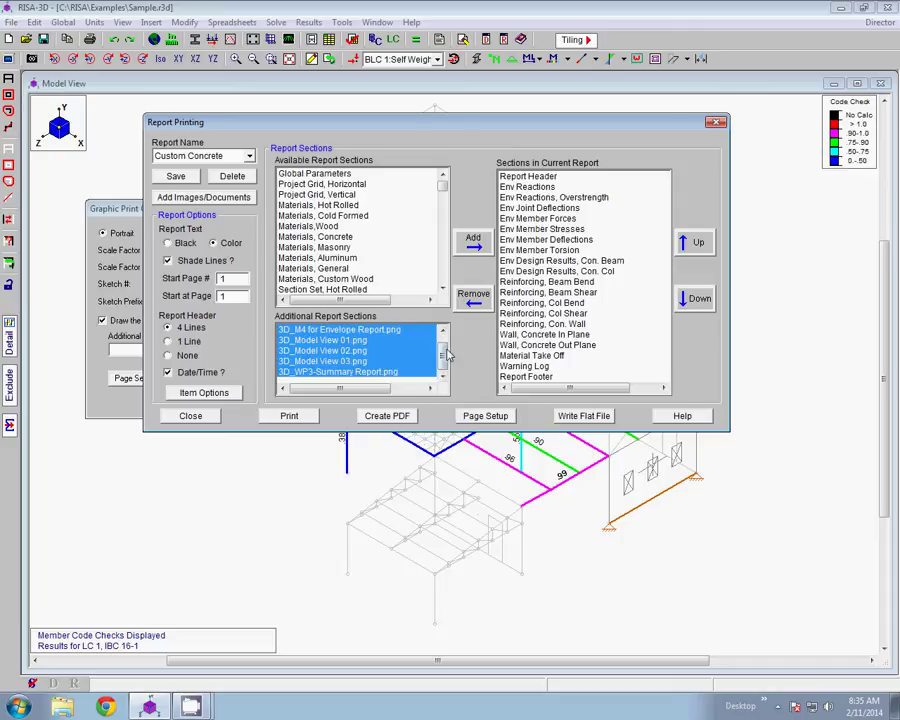
click(473, 241)
scroll(665, 315, up, 2)
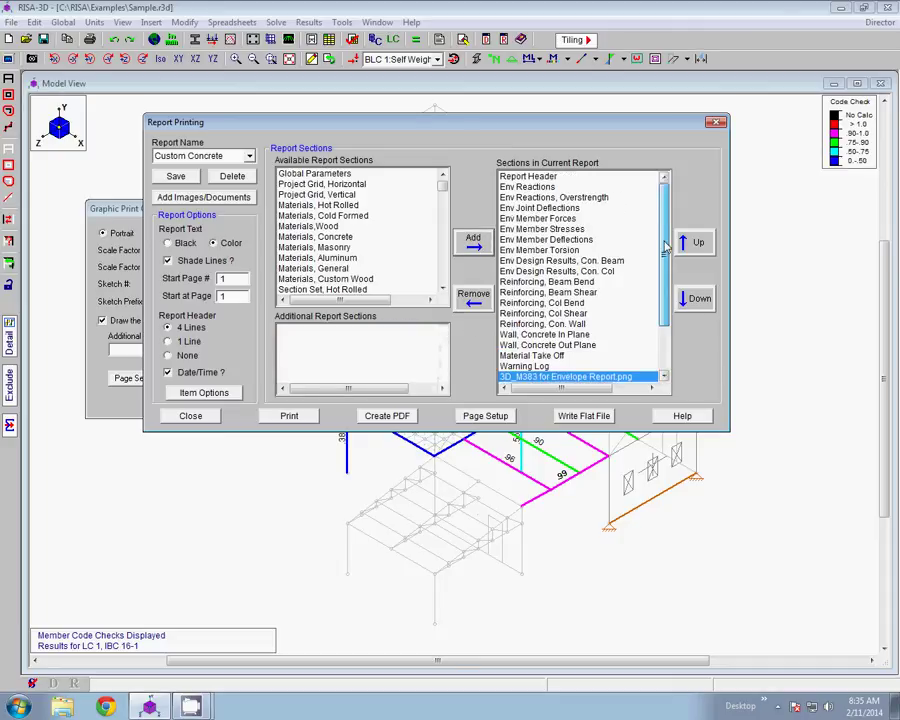
scroll(670, 338, down, 2)
drag(671, 360, 693, 262)
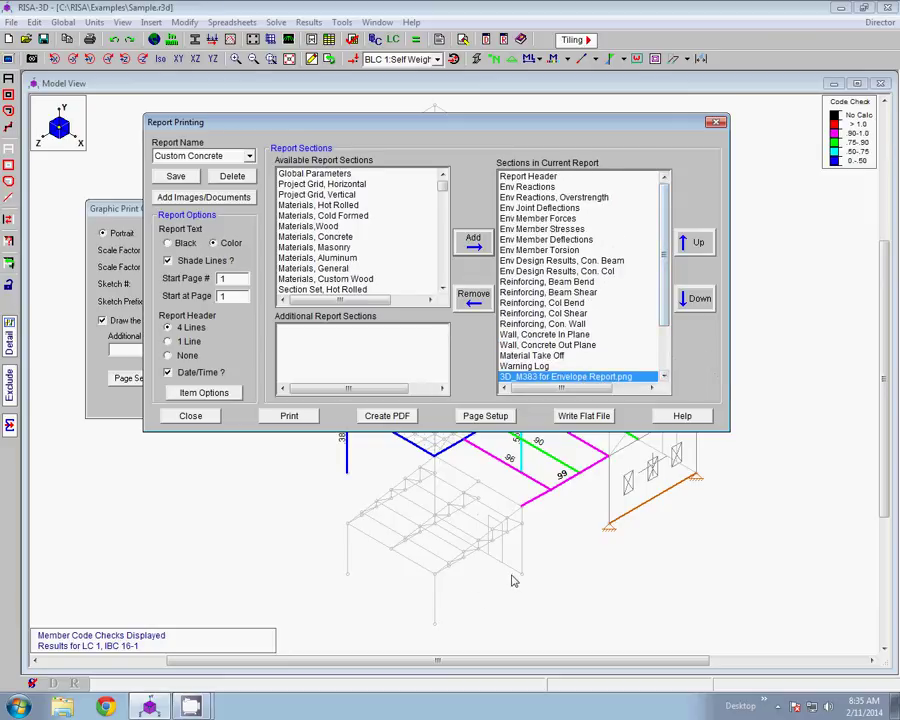
Step: Save the section list as a custom report named Custom Concrete 2 and load that report
click(176, 177)
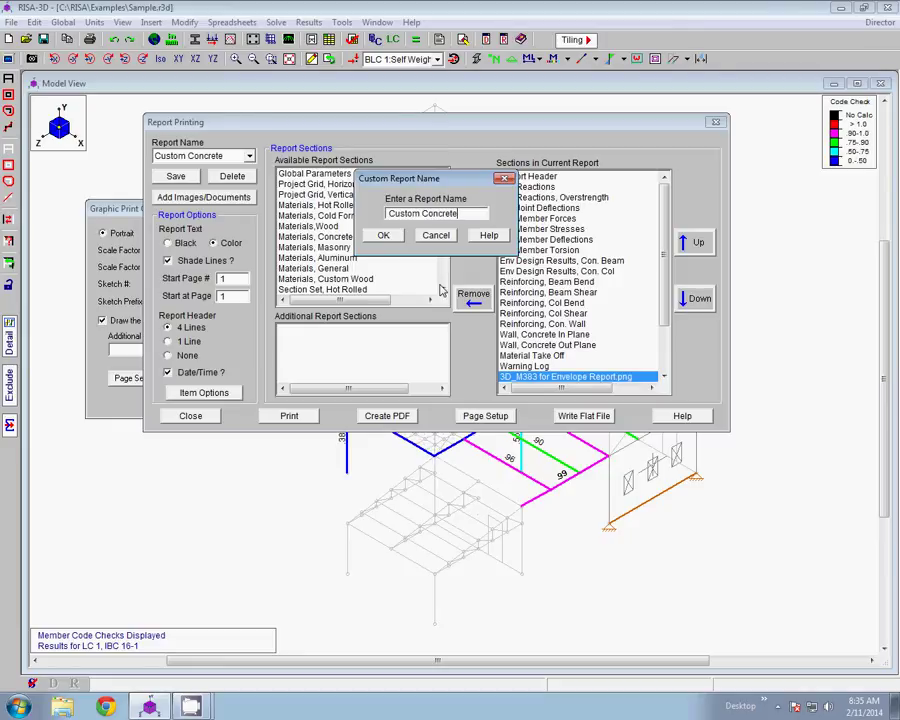
click(382, 235)
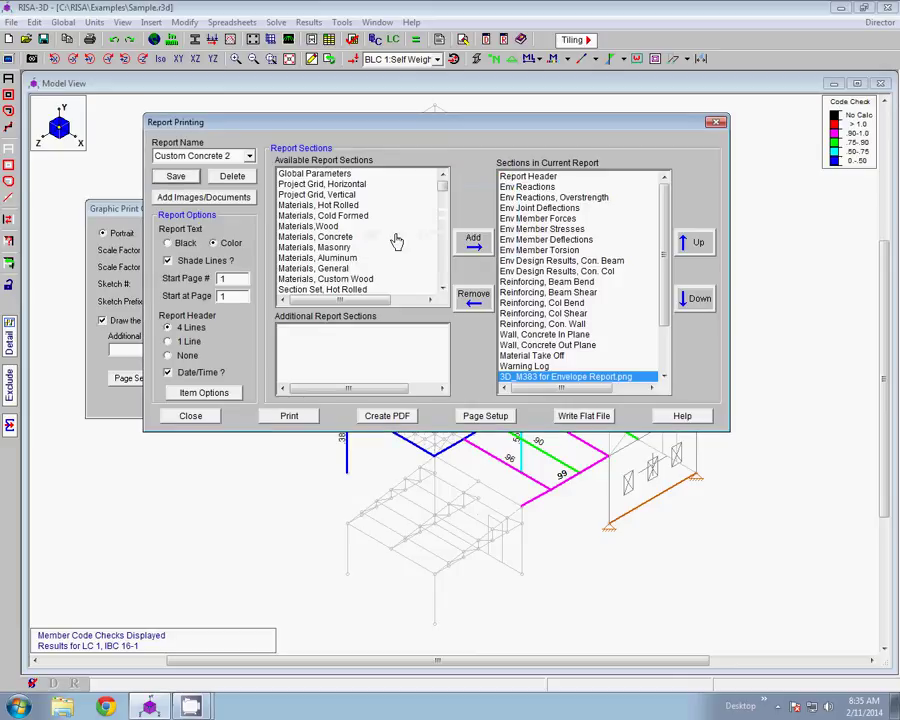
click(249, 156)
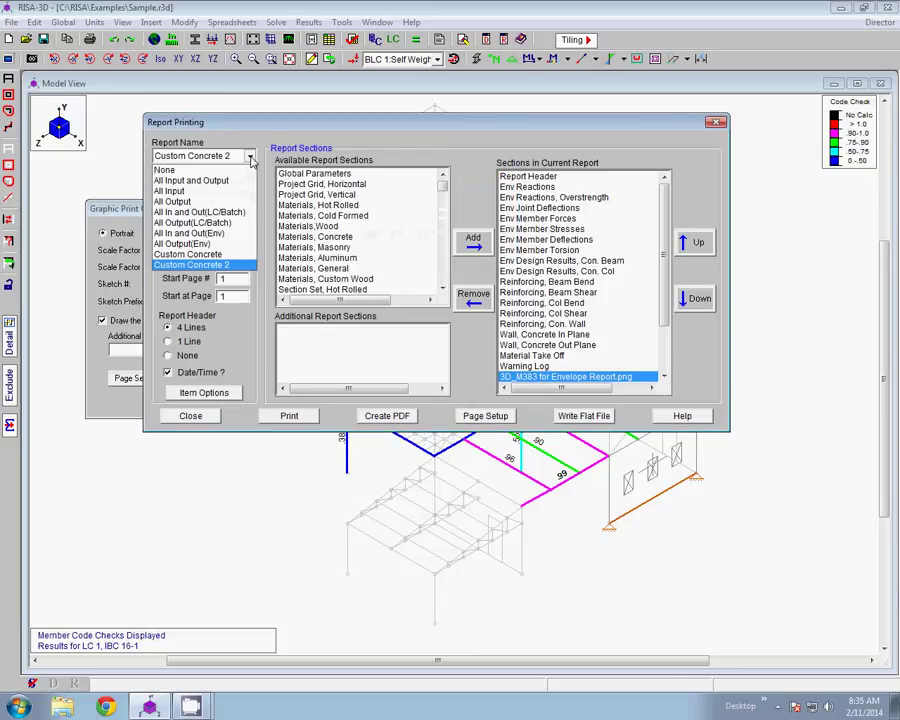
click(240, 266)
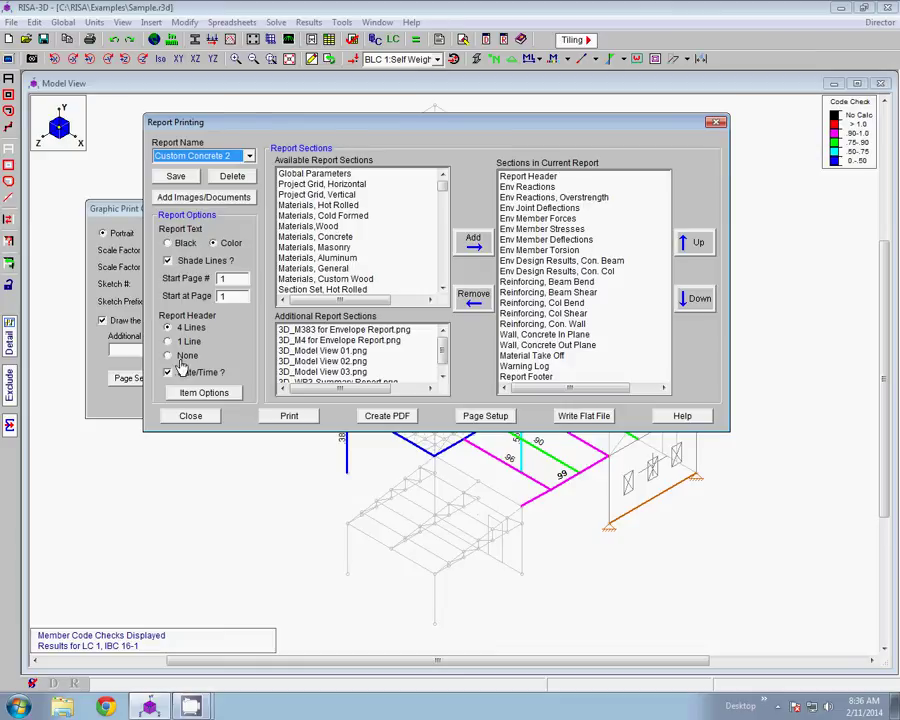
Step: Set the report's page numbering to begin with page number 1 at page 3
click(241, 278)
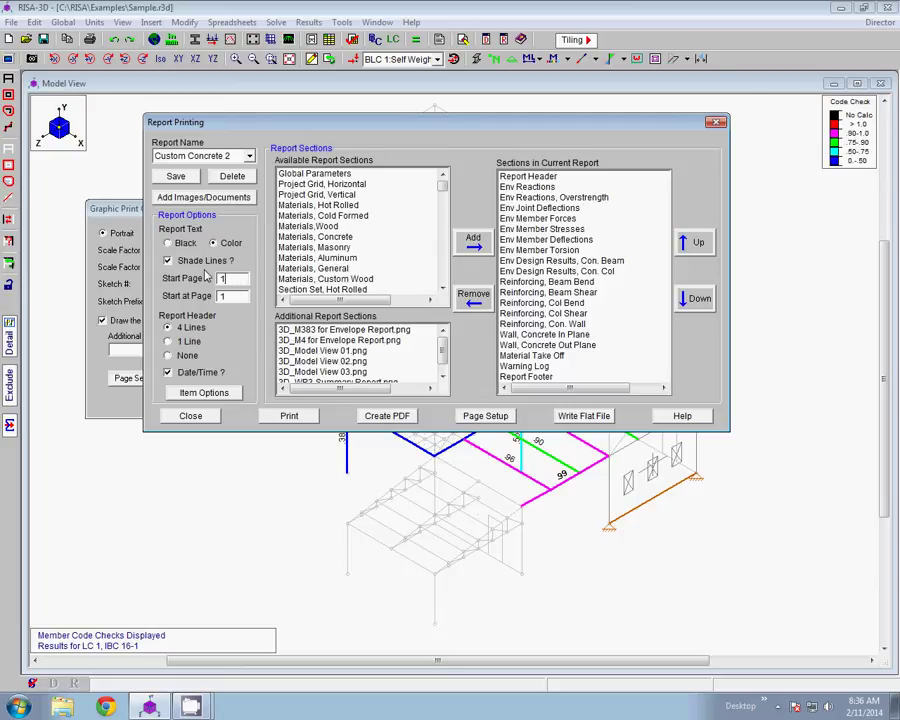
double_click(233, 279)
drag(238, 280, 160, 285)
text(5)
click(244, 295)
Step: Examine the member and plate choices in the item printing options, and cancel out of them
click(207, 394)
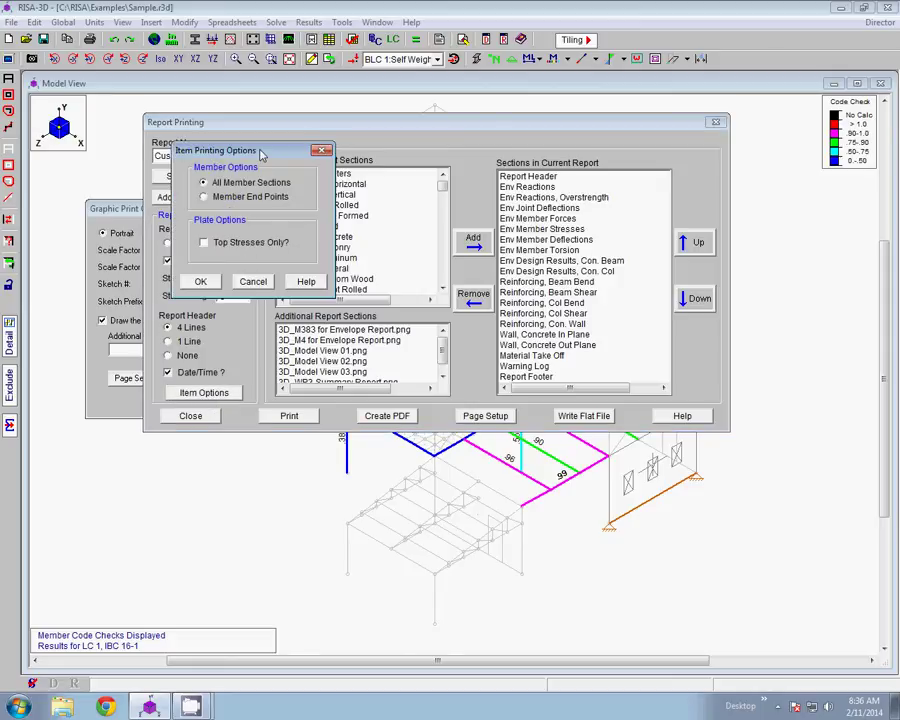
drag(314, 148, 333, 223)
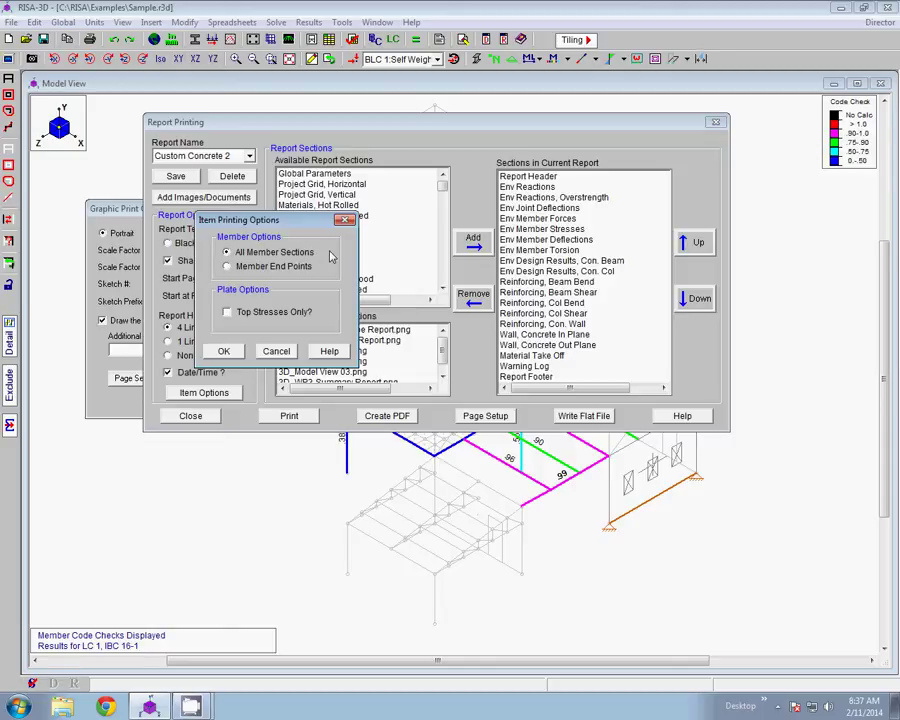
click(262, 266)
click(268, 316)
click(275, 352)
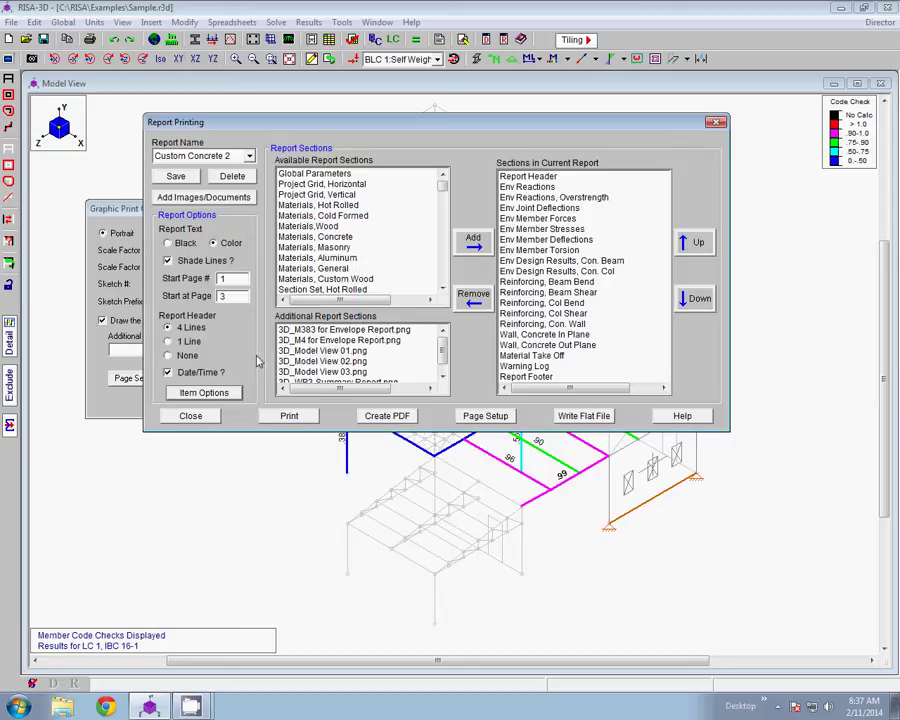
Step: Look through the available printers and the PDF save options for the report, cancelling both
click(309, 418)
drag(240, 57, 298, 159)
click(301, 186)
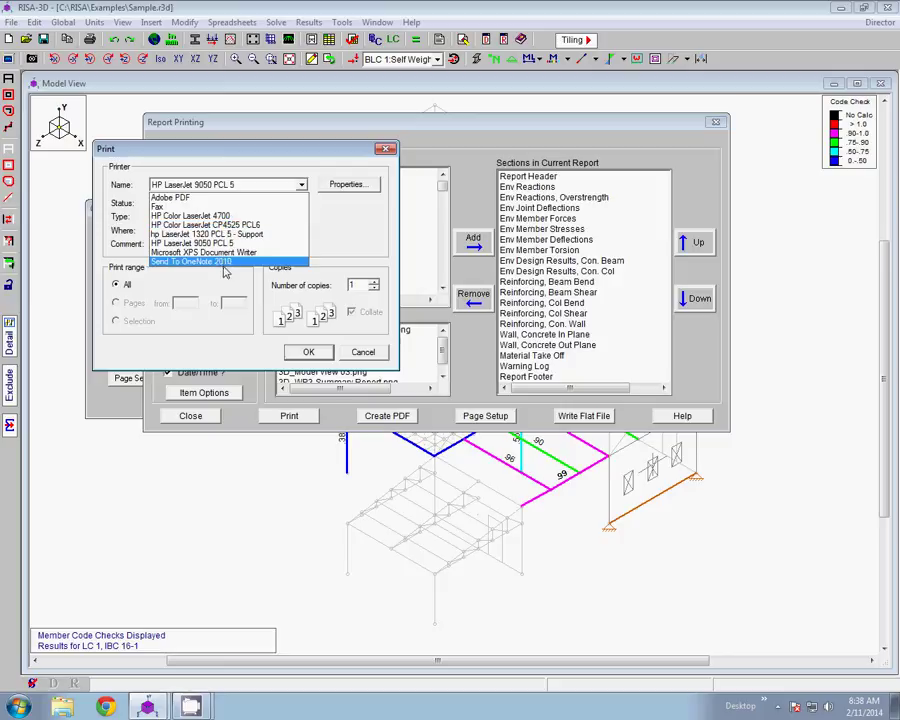
click(361, 351)
click(361, 351)
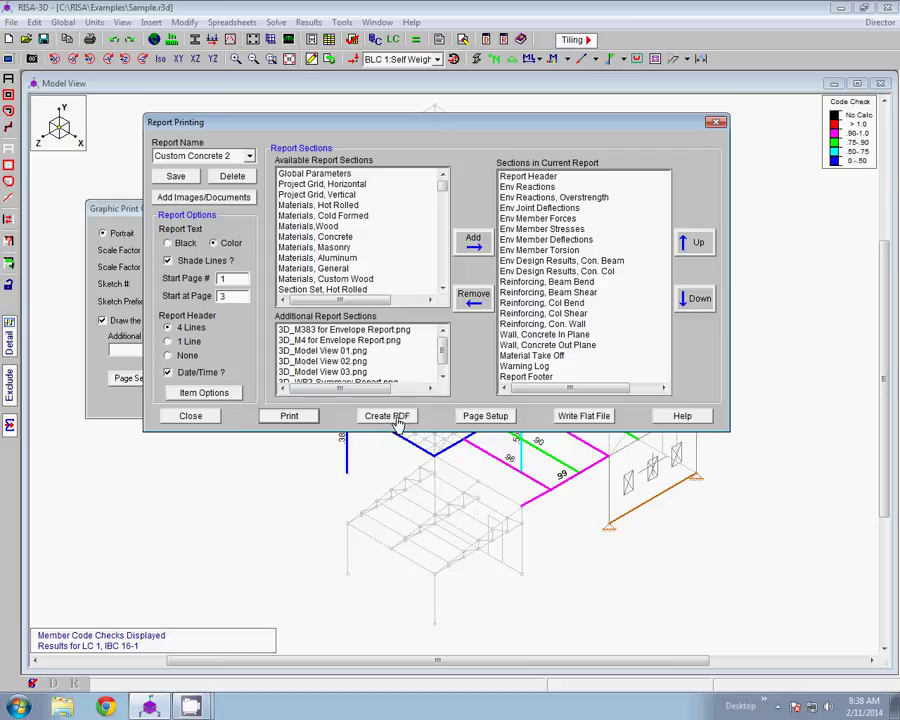
click(390, 416)
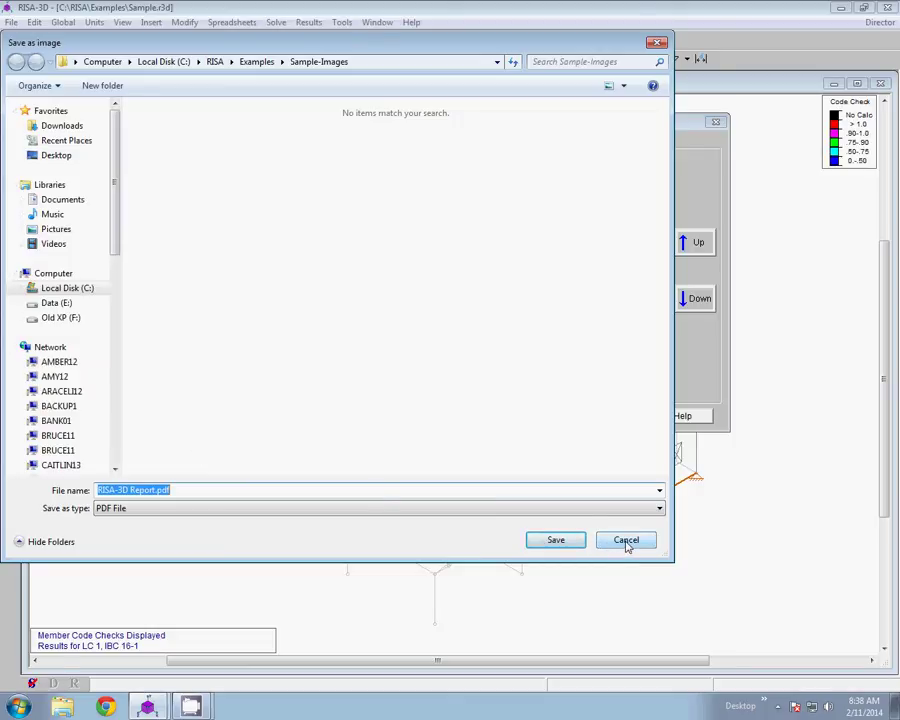
click(626, 541)
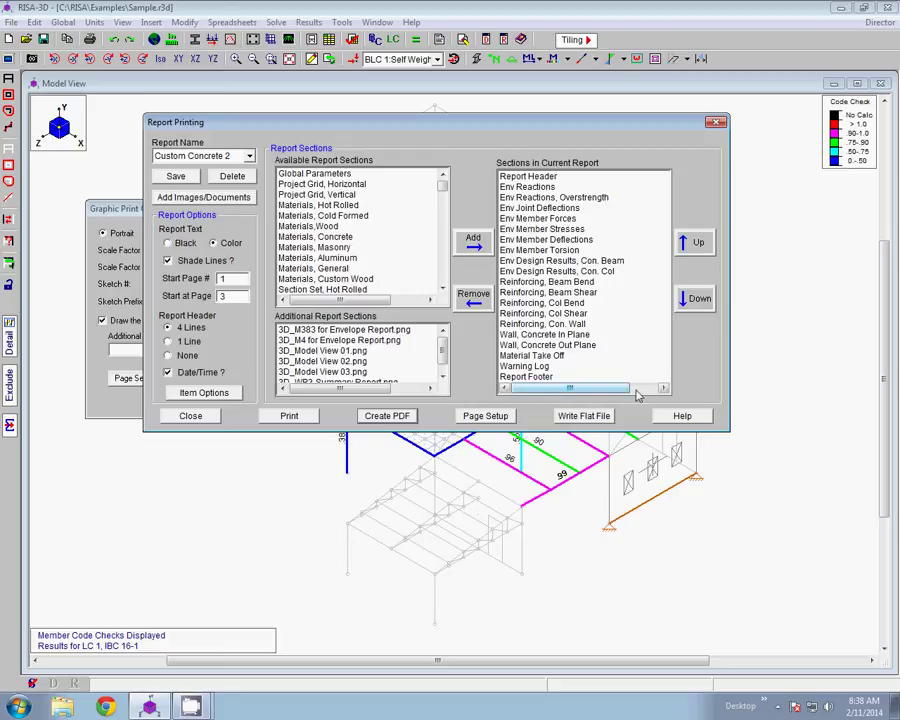
Step: Add the M383 and M4 envelope report, Model View 01 to 03 and WP3 summary images to the Custom Concrete 2 report
mouse_move(638, 396)
mouse_down()
mouse_move(664, 396)
mouse_move(632, 396)
mouse_up()
scroll(382, 340, down, 1)
scroll(382, 340, up, 1)
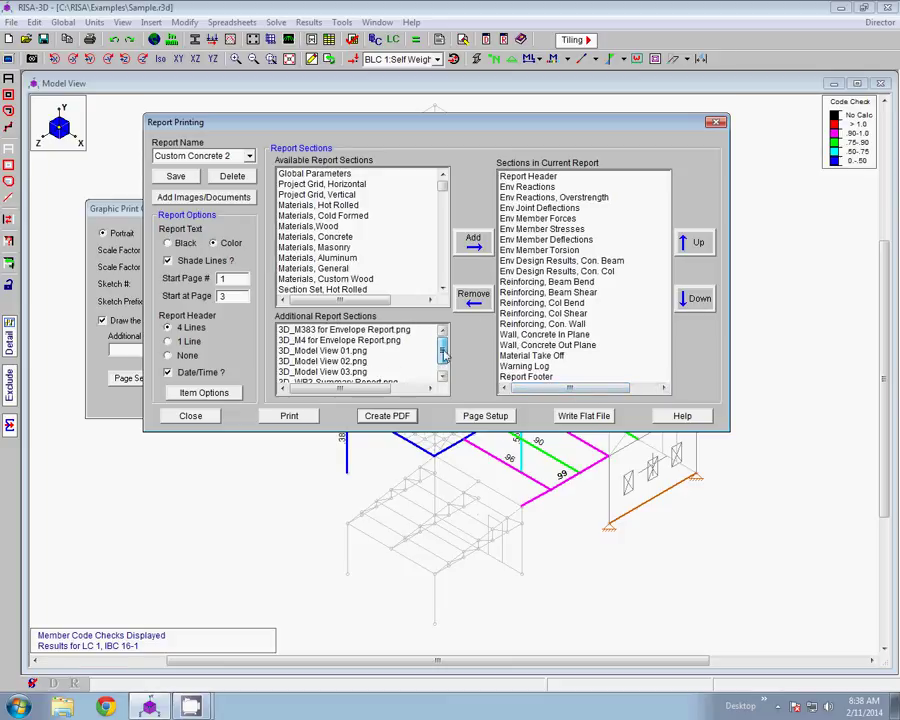
click(382, 335)
scroll(390, 372, down, 1)
shift+click(390, 371)
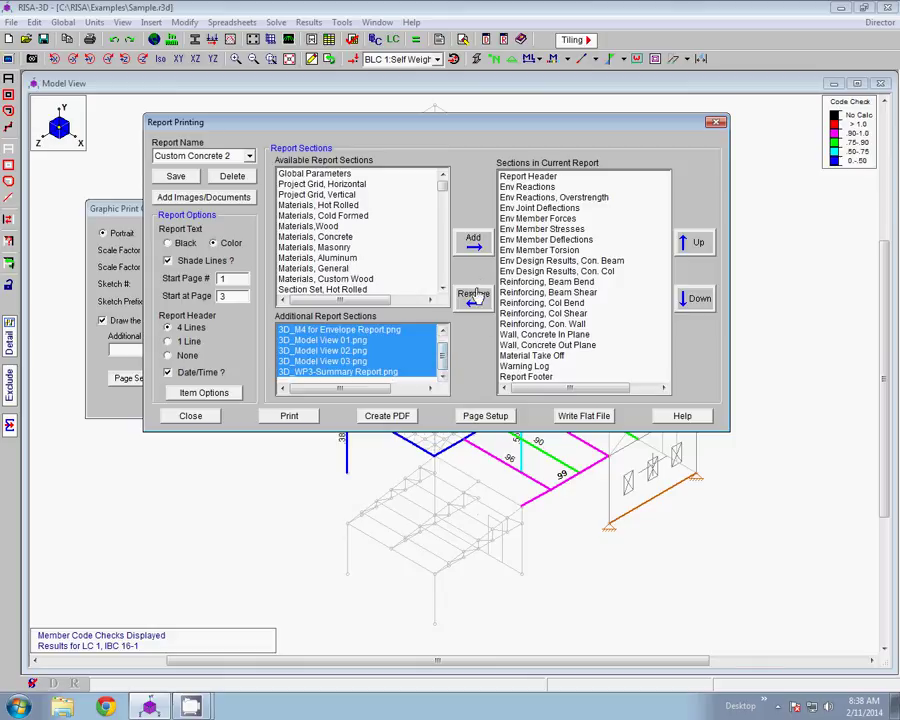
click(476, 252)
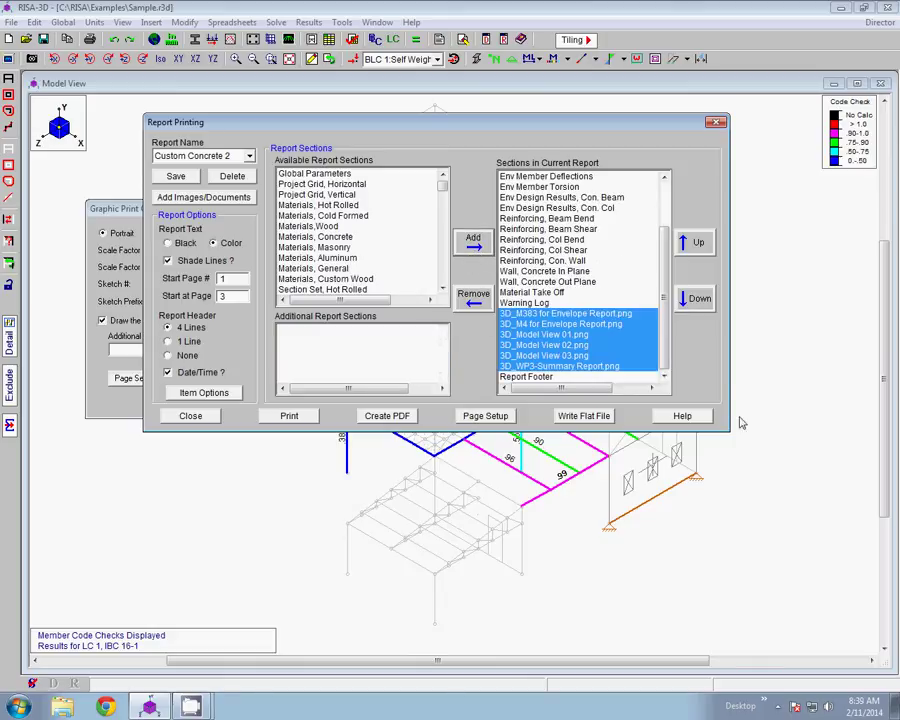
click(644, 356)
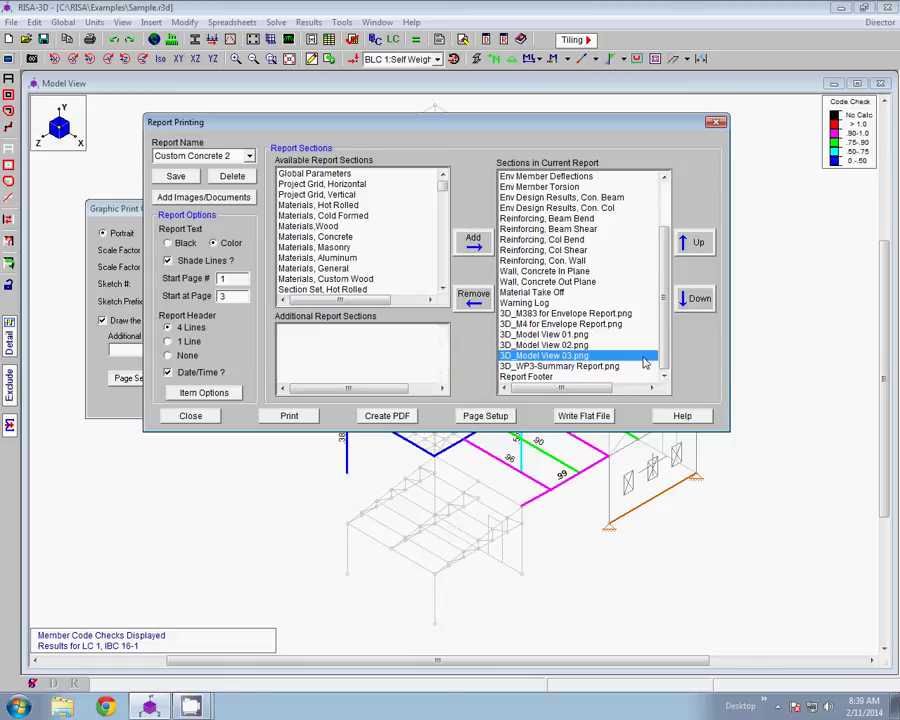
Step: Create a PDF of the report on the Desktop, named RISA-3D Report.pdf
click(387, 415)
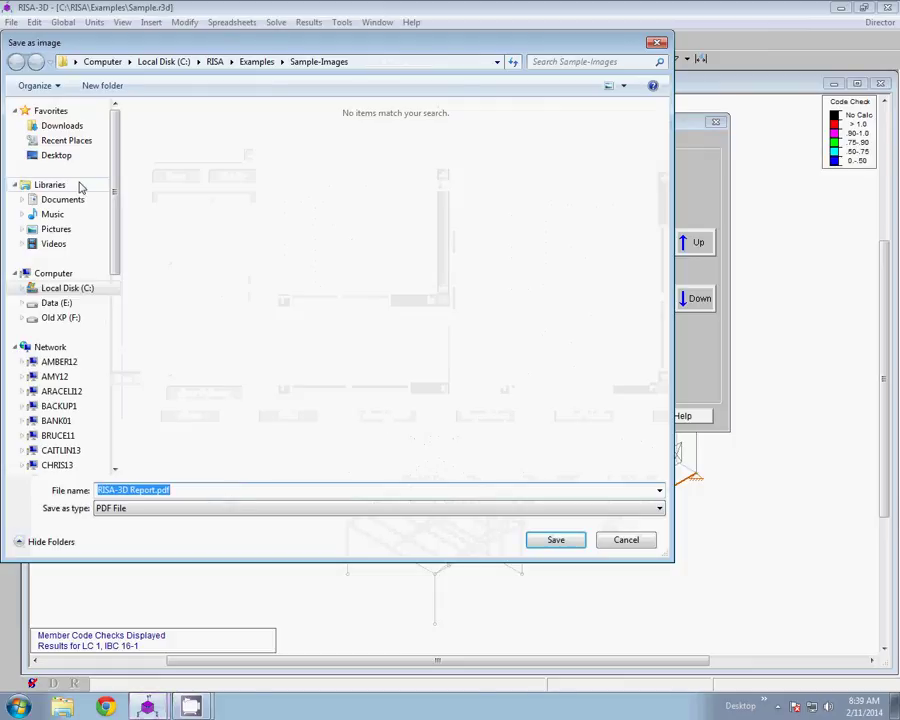
click(57, 157)
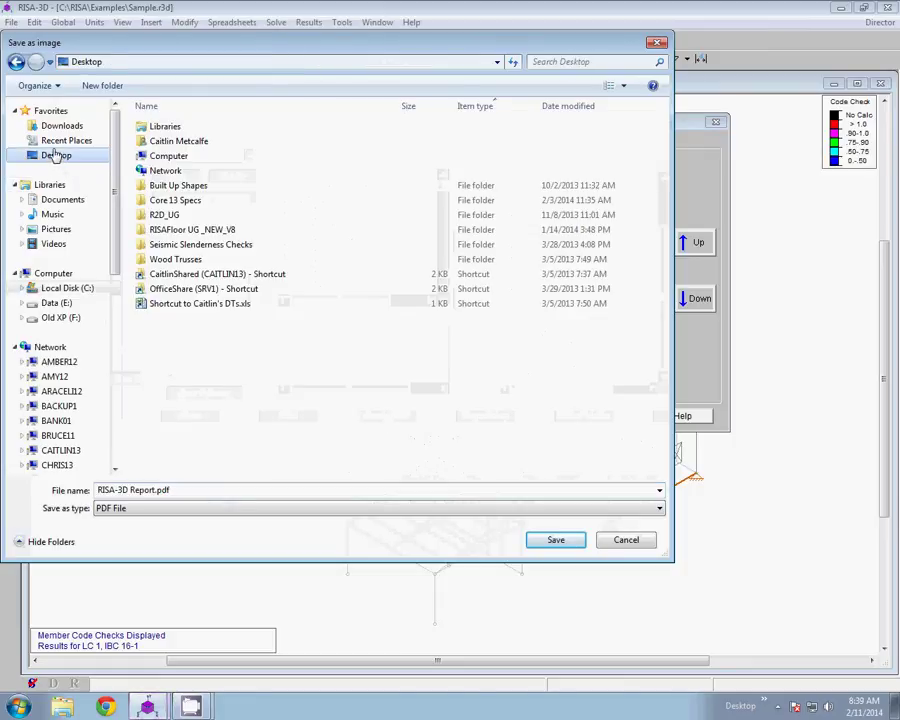
click(555, 541)
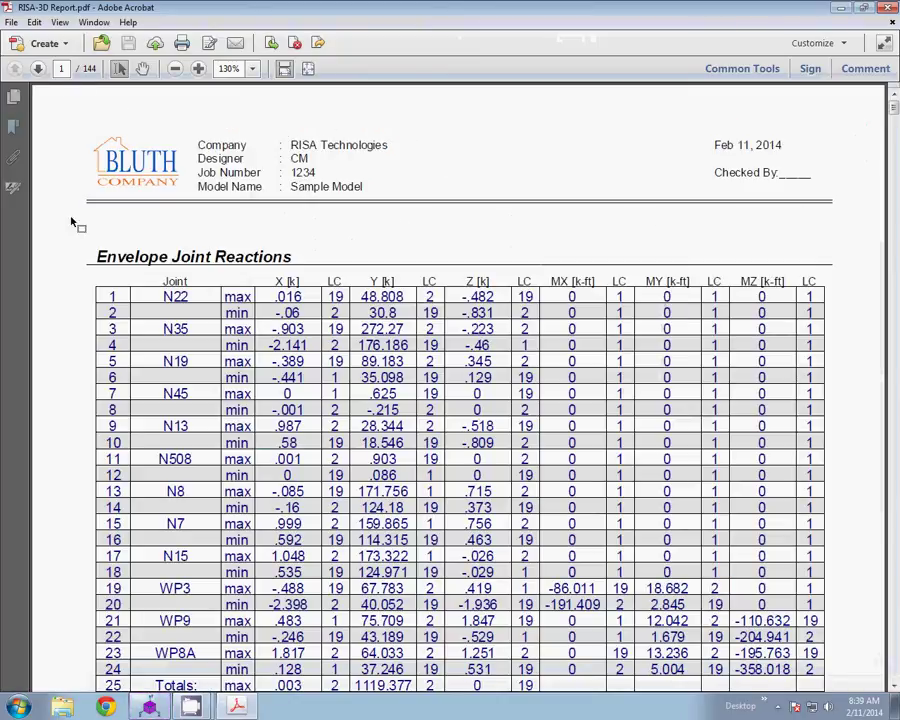
Step: View the PDF report at 75% zoom and browse its pages as far as the M383 column detail report
click(254, 69)
click(282, 134)
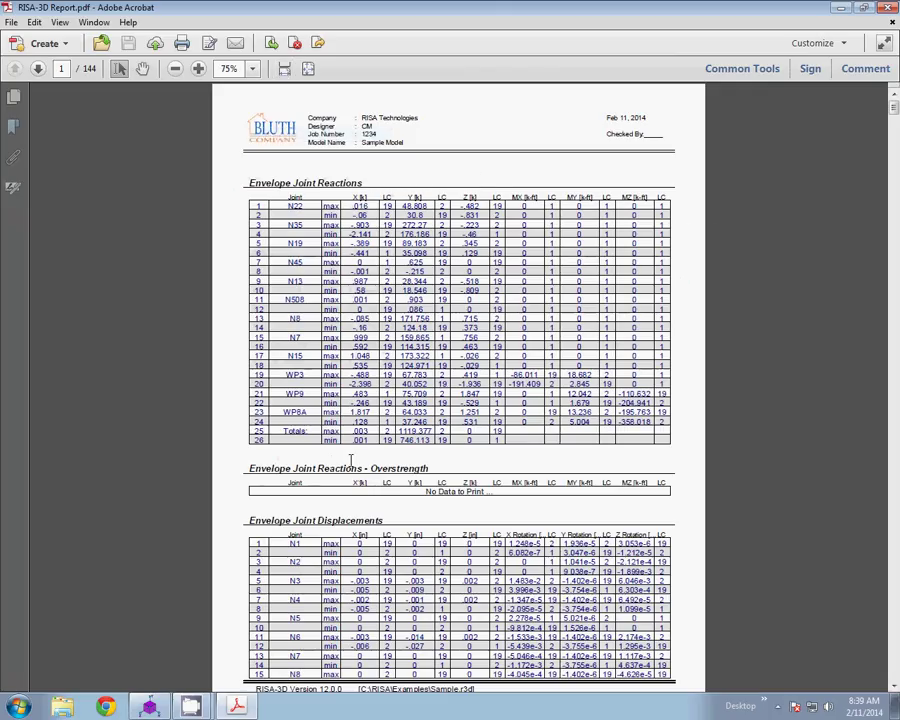
drag(893, 106, 896, 513)
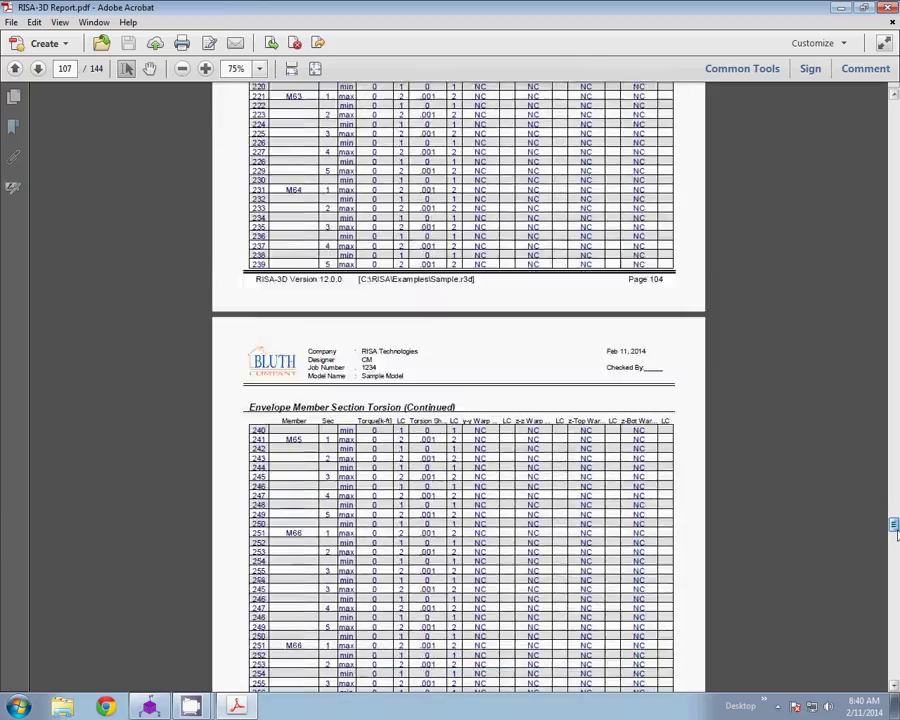
drag(897, 530, 896, 640)
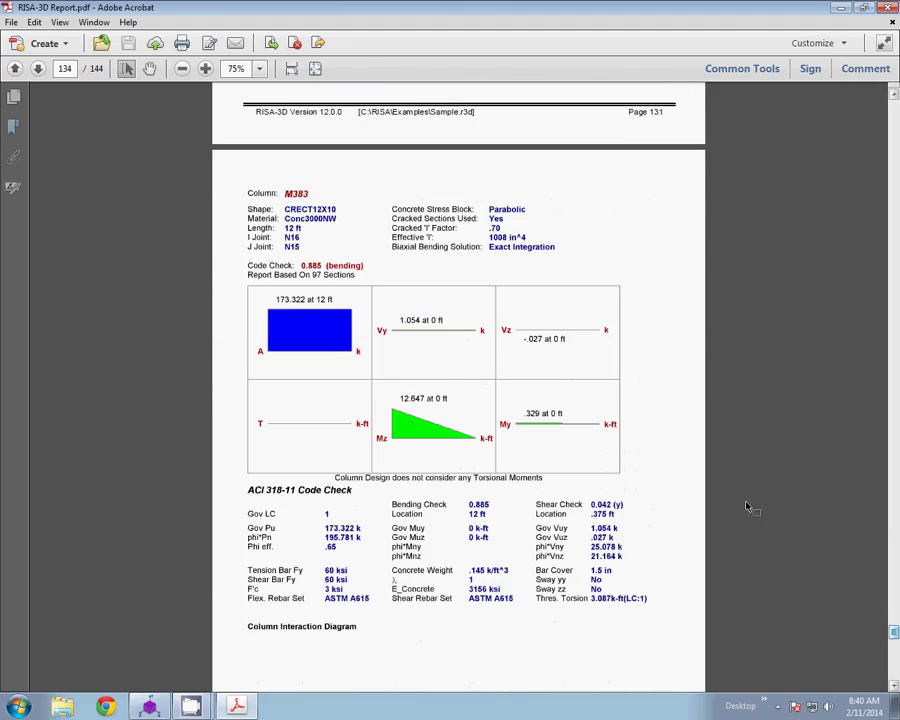
Step: Examine the PDF's Material Takeoff and Warning Log page, and the M383 column detail report through to the M4 beam report
scroll(665, 449, up, 10)
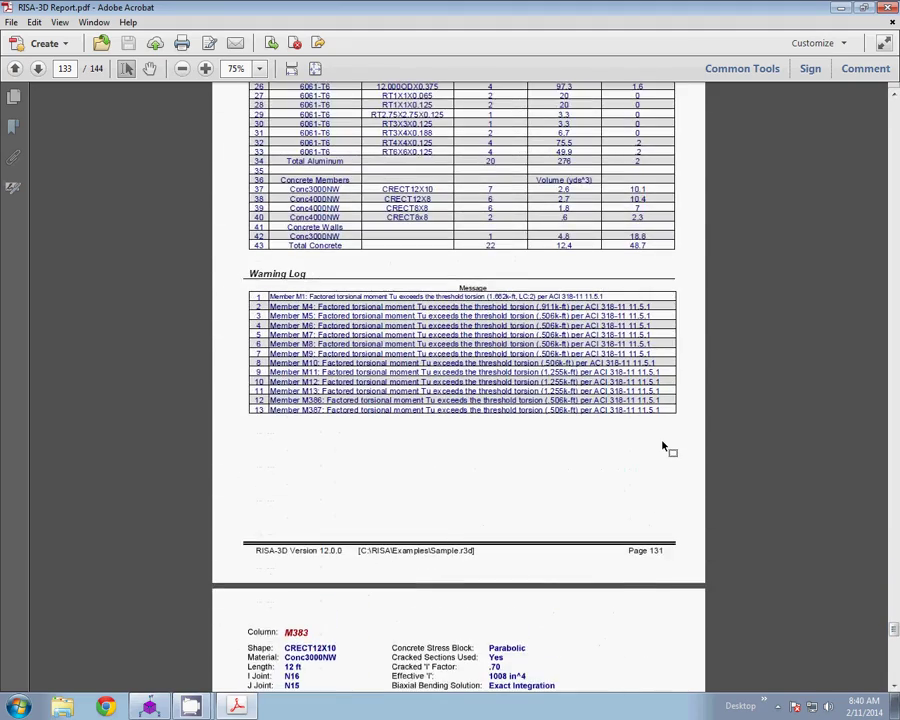
scroll(474, 162, up, 3)
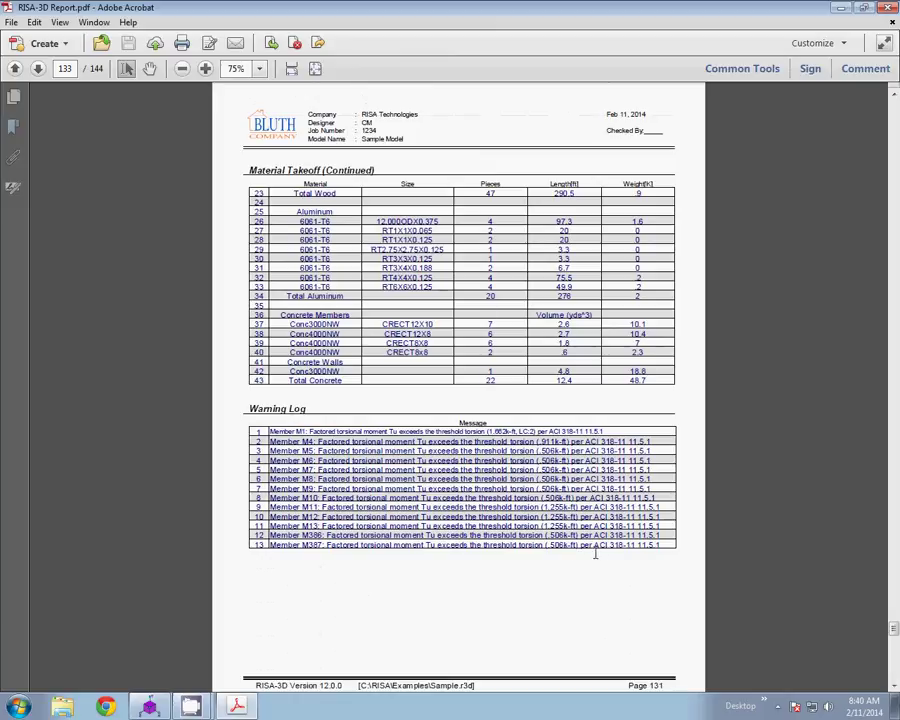
scroll(596, 580, down, 20)
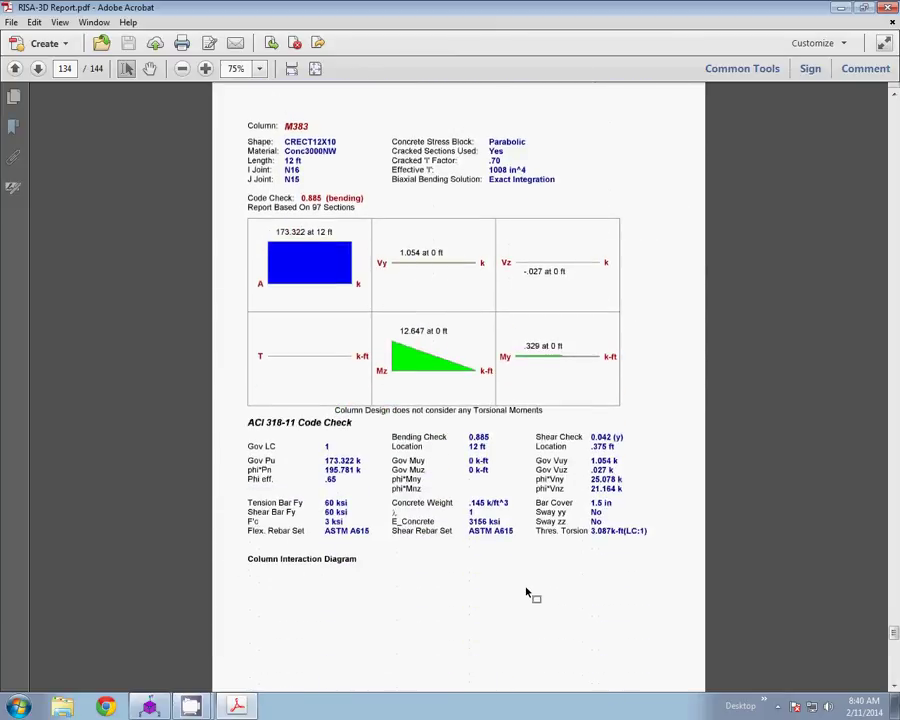
scroll(527, 594, down, 10)
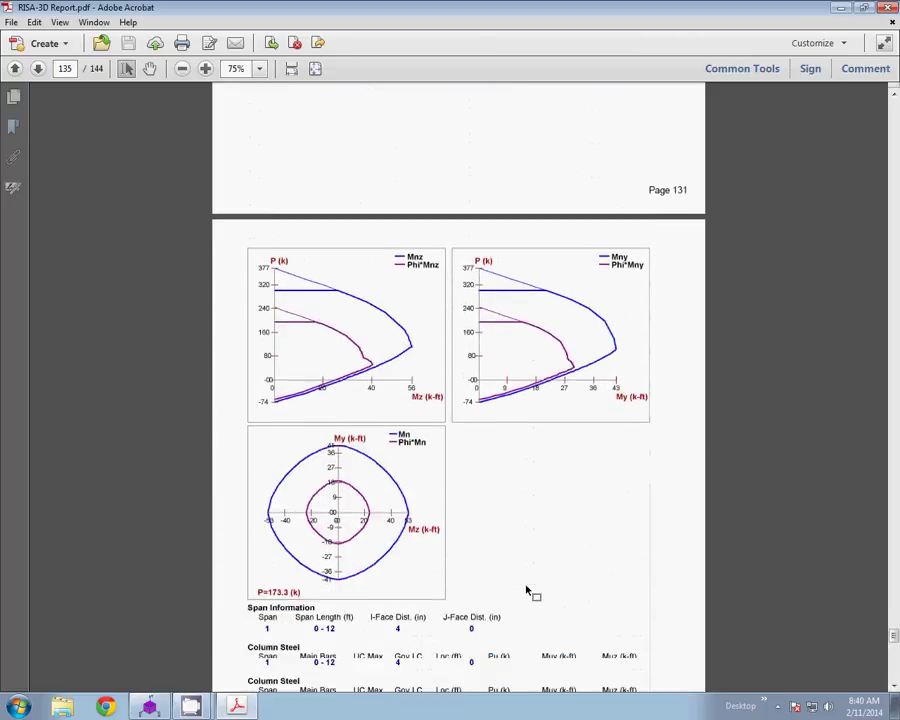
scroll(527, 591, down, 10)
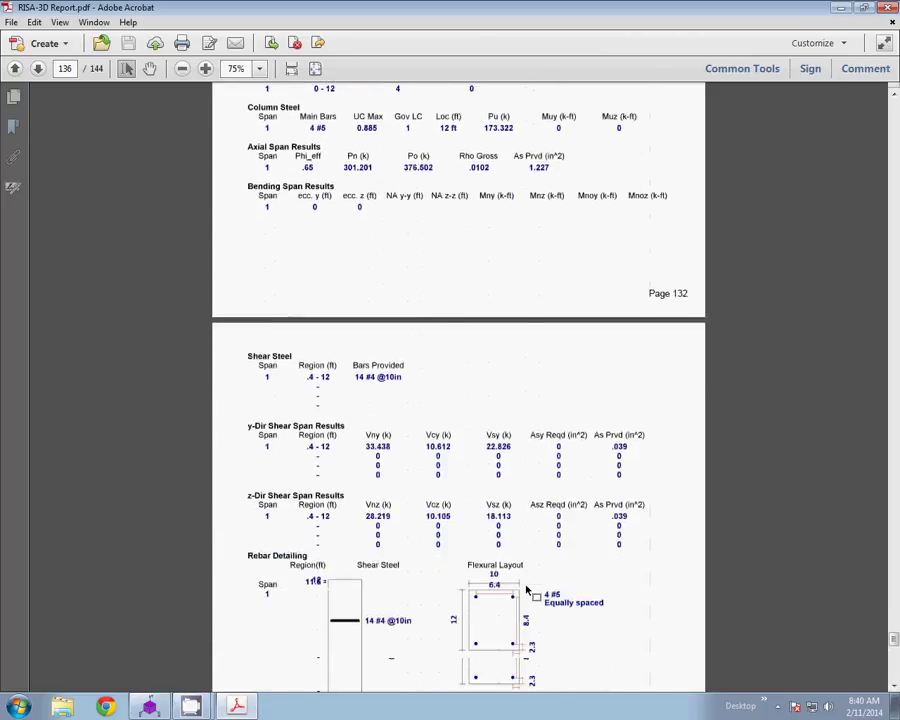
scroll(527, 591, down, 10)
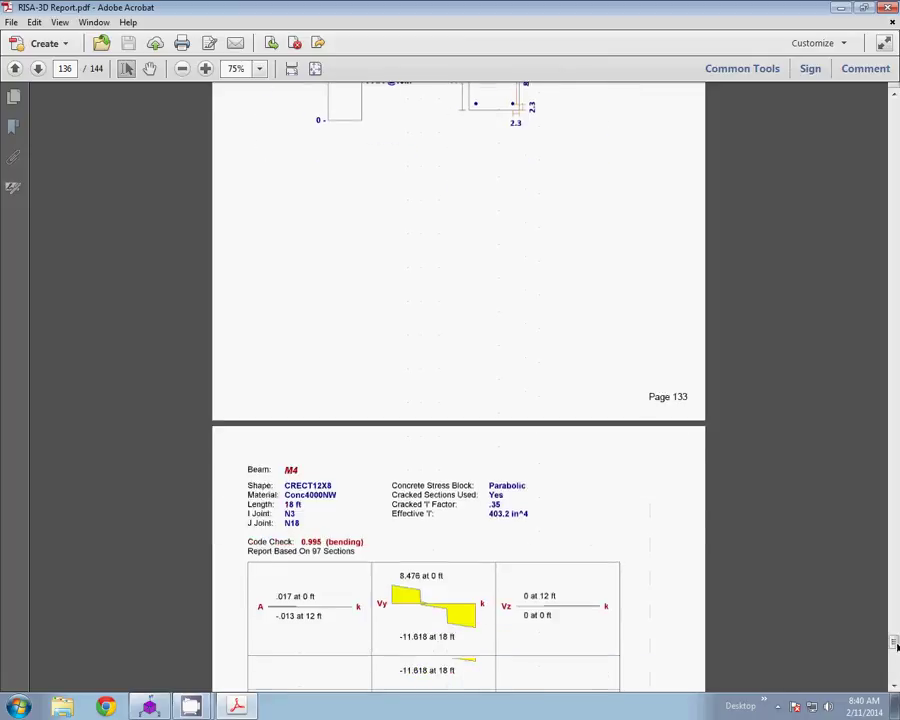
Step: Check the WP3 wall results and concrete model view on the report's final pages, and close the PDF and the Report Printing dialog
mouse_move(896, 647)
mouse_down()
mouse_move(692, 656)
mouse_move(734, 664)
mouse_move(730, 655)
mouse_up()
drag(895, 661, 895, 672)
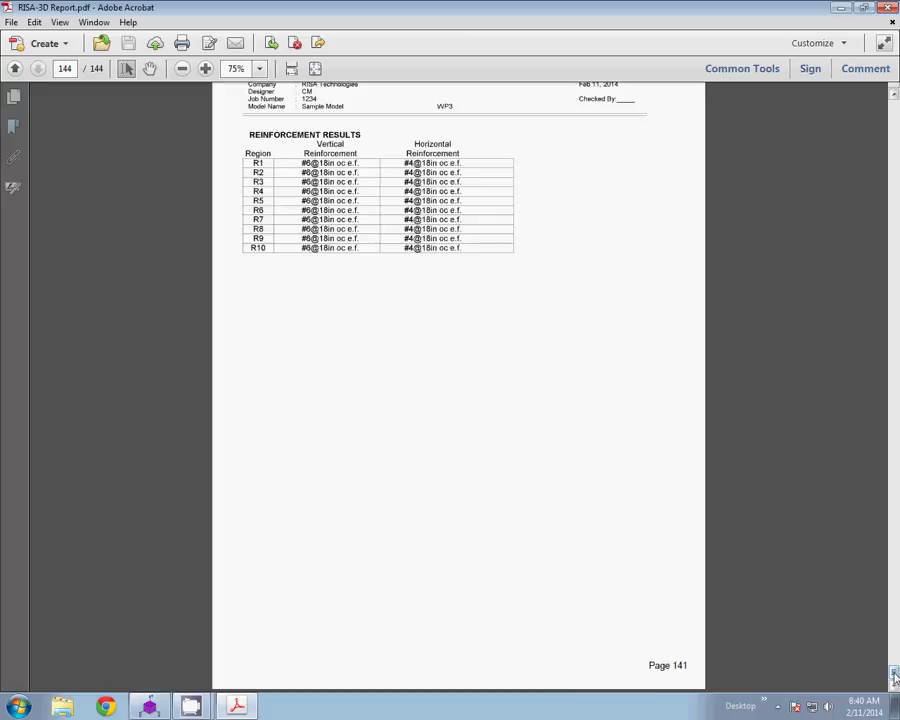
drag(894, 673, 894, 672)
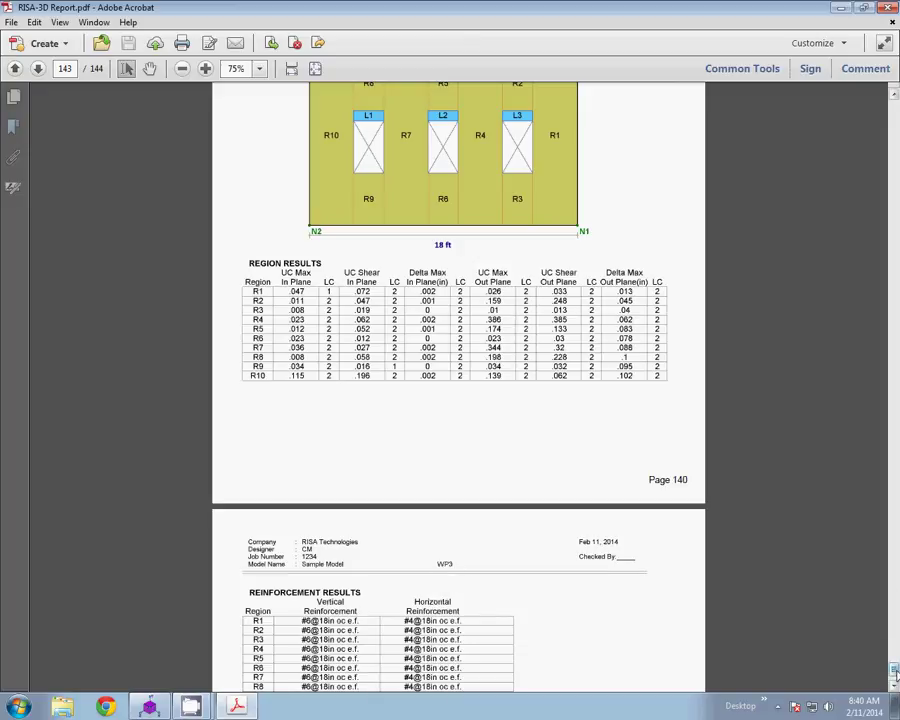
drag(894, 671, 894, 657)
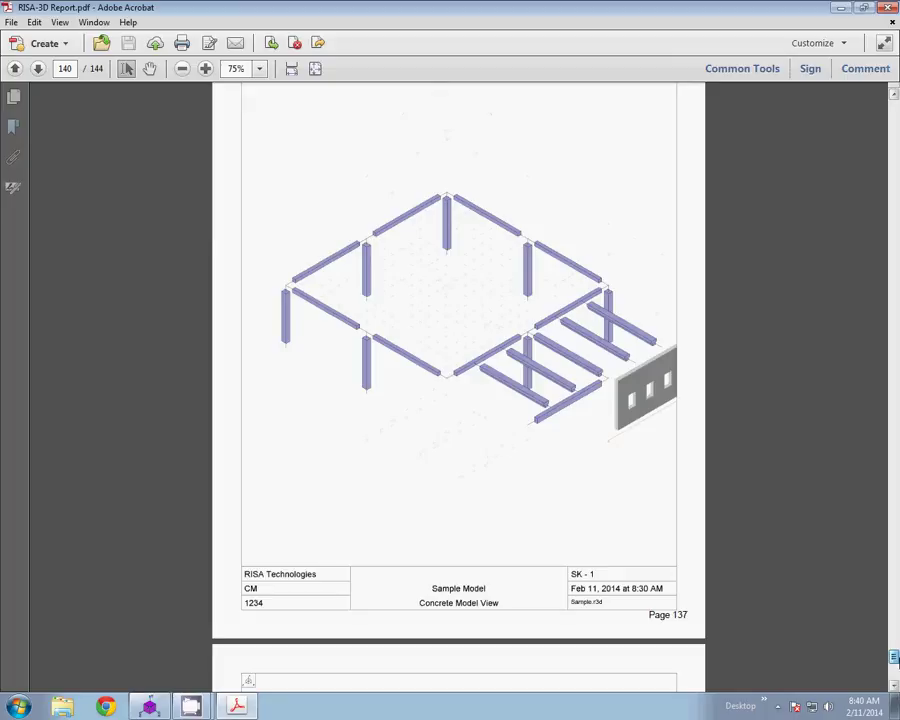
click(888, 8)
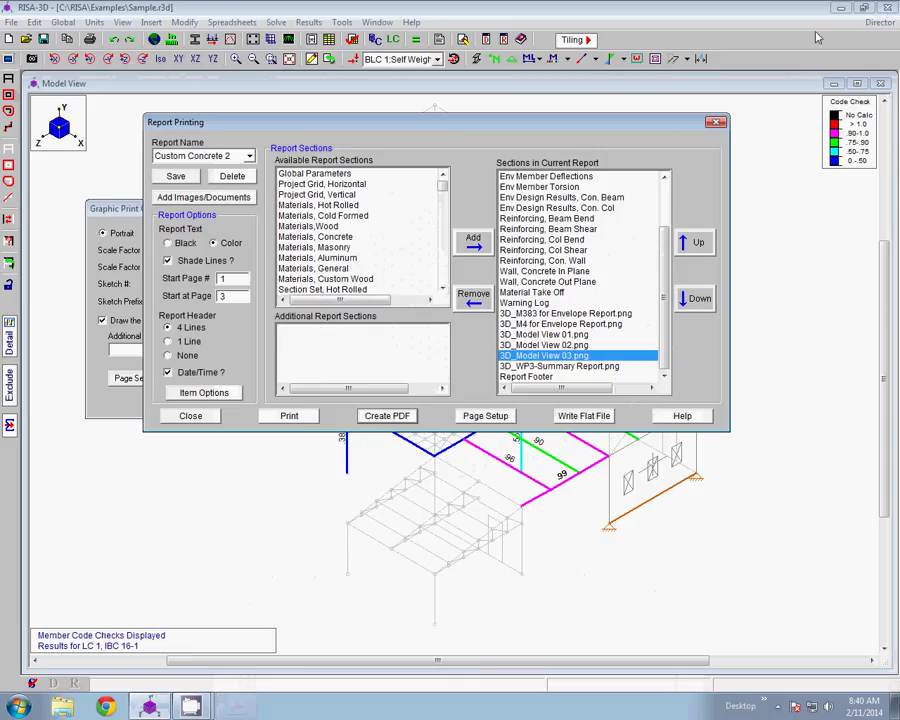
click(205, 417)
Step: Open the Printing topic in the RISA-3D help file and make the help window taller
click(411, 22)
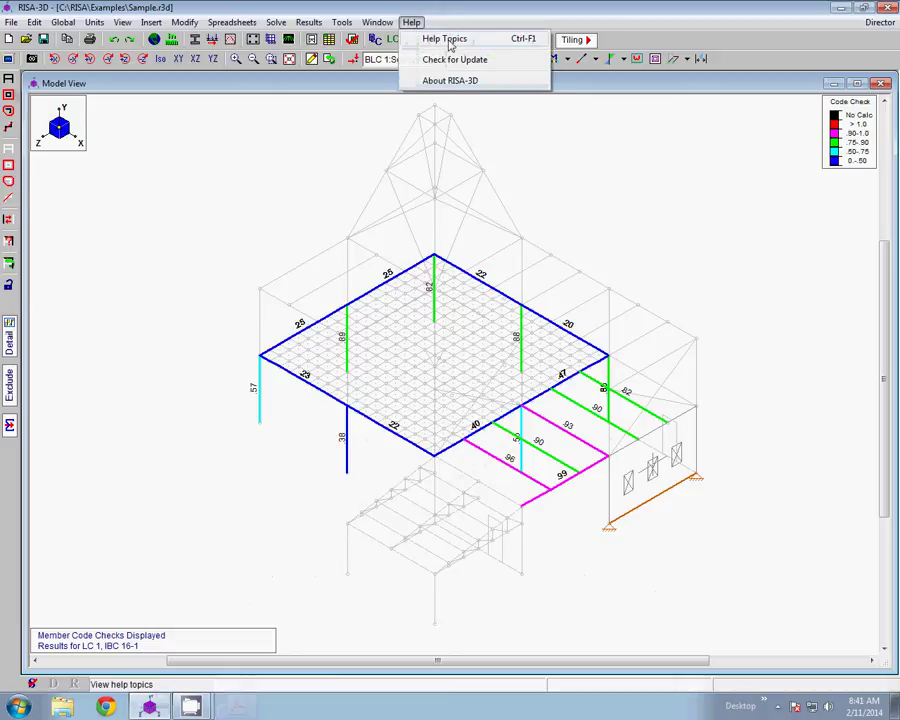
click(448, 39)
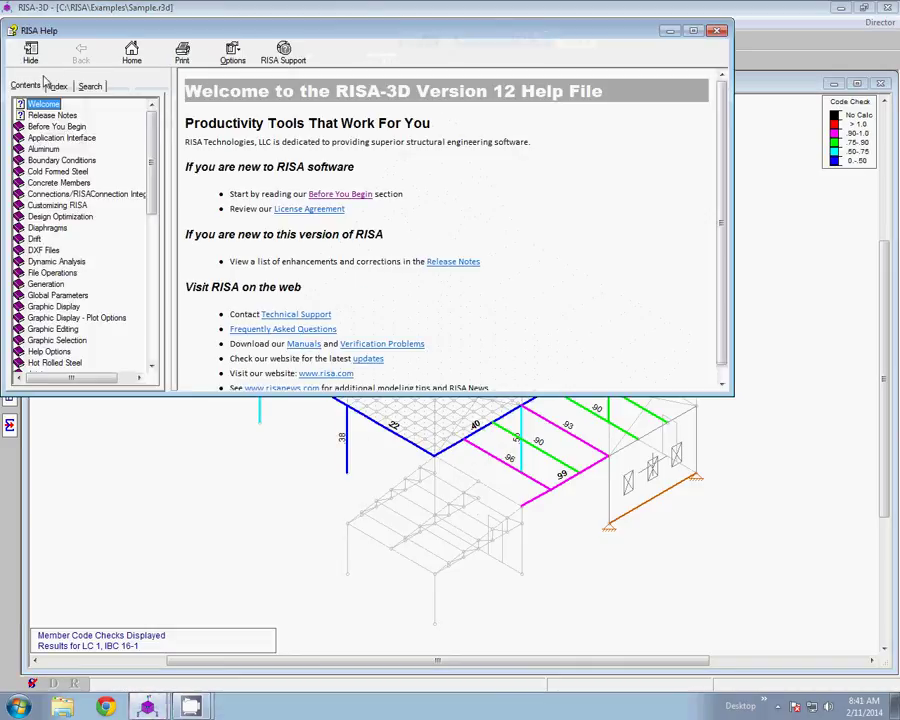
drag(150, 170, 150, 224)
click(40, 340)
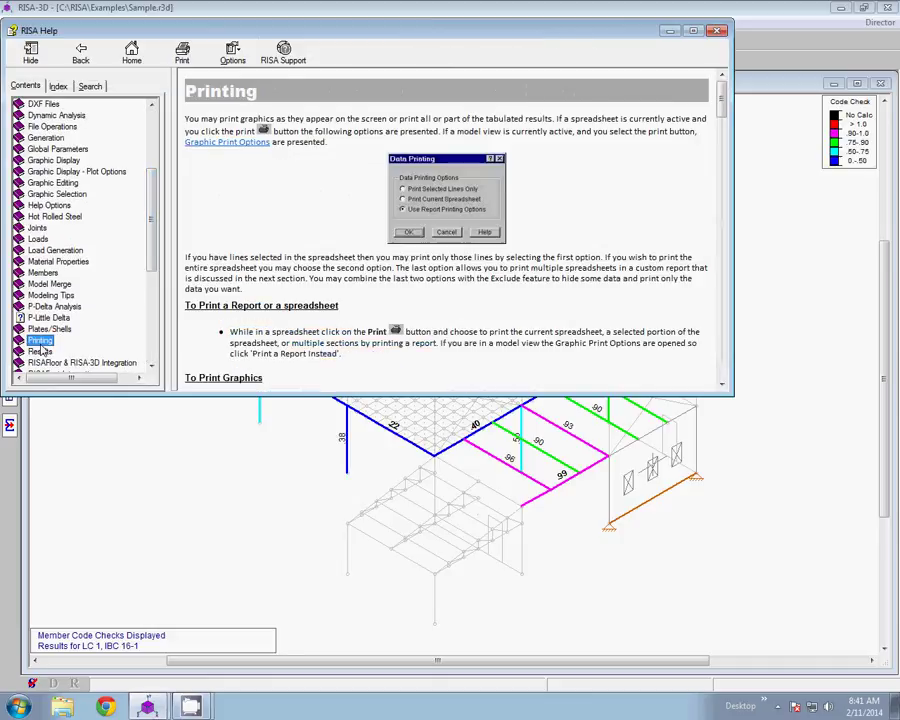
drag(598, 394, 598, 570)
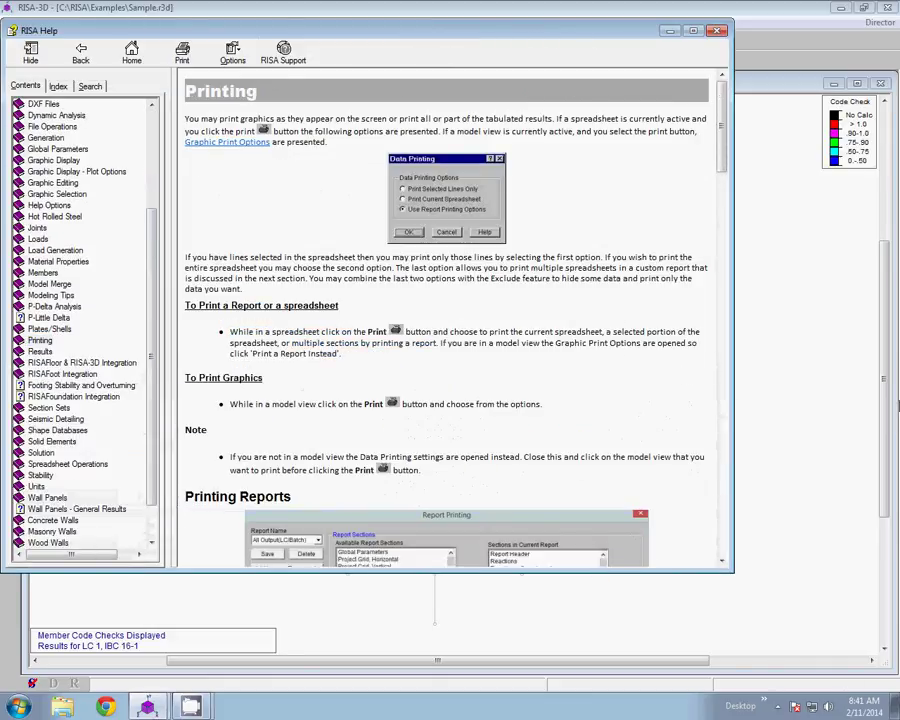